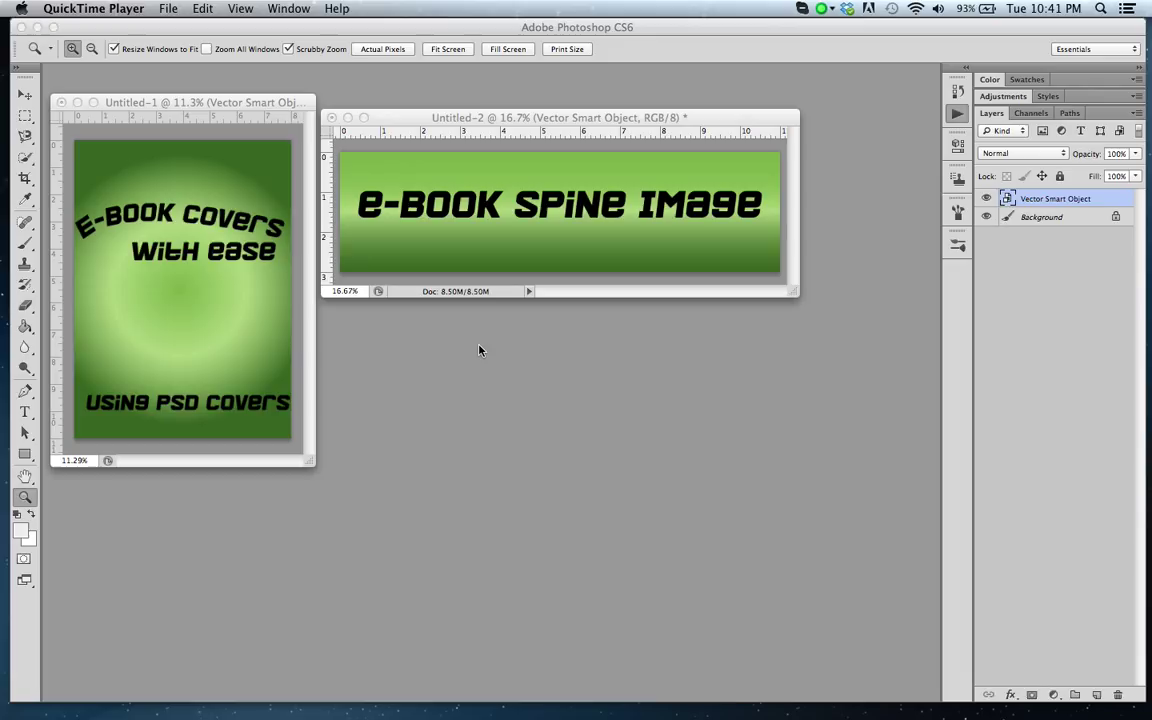
Activate Photoshop so the cover and spine documents and the PSDCovers actions are visible.
{"action": "left_click", "coordinate": [621, 85]}
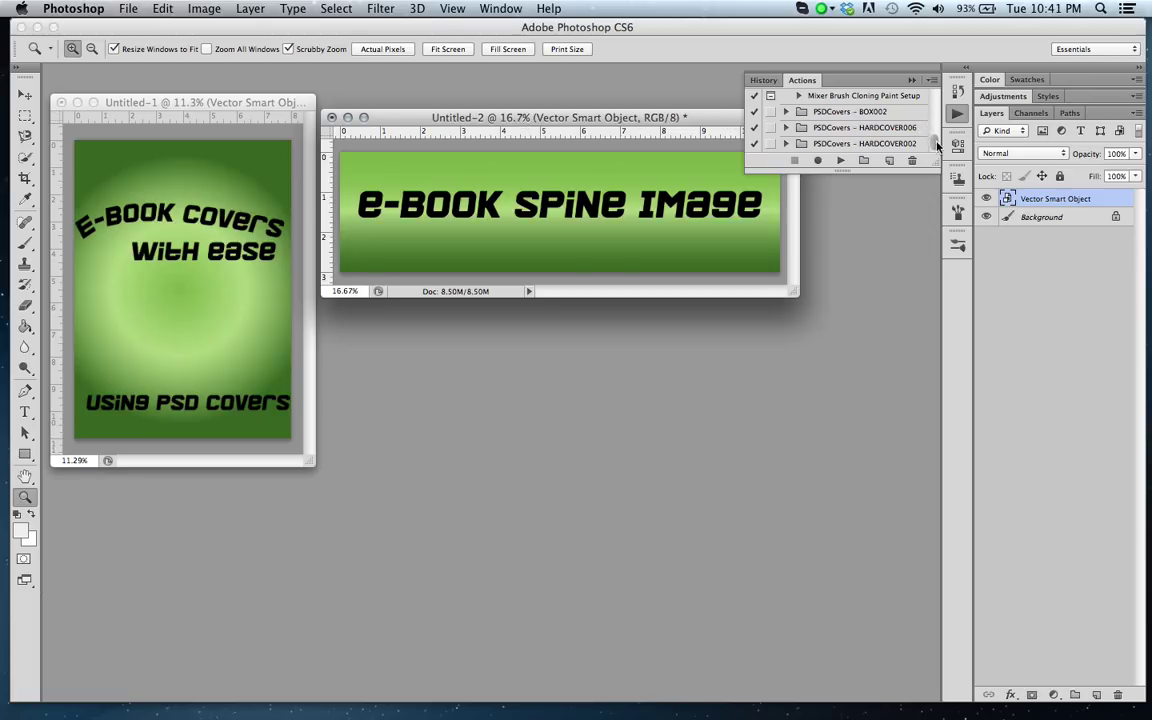
Expand the PSDCovers – HARDCOVER002 set in the Actions panel to list Prepare Template and Add Color.
{"action": "left_click_drag", "start_coordinate": [937, 146], "coordinate": [935, 90]}
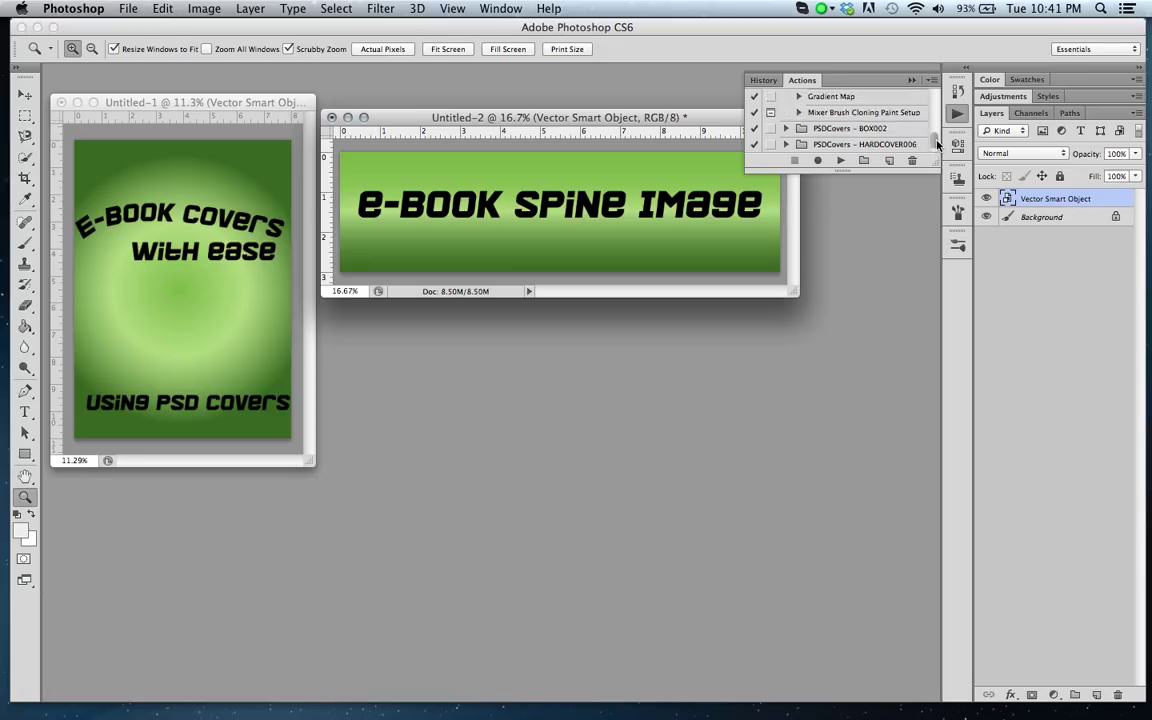
{"action": "left_click", "coordinate": [931, 82]}
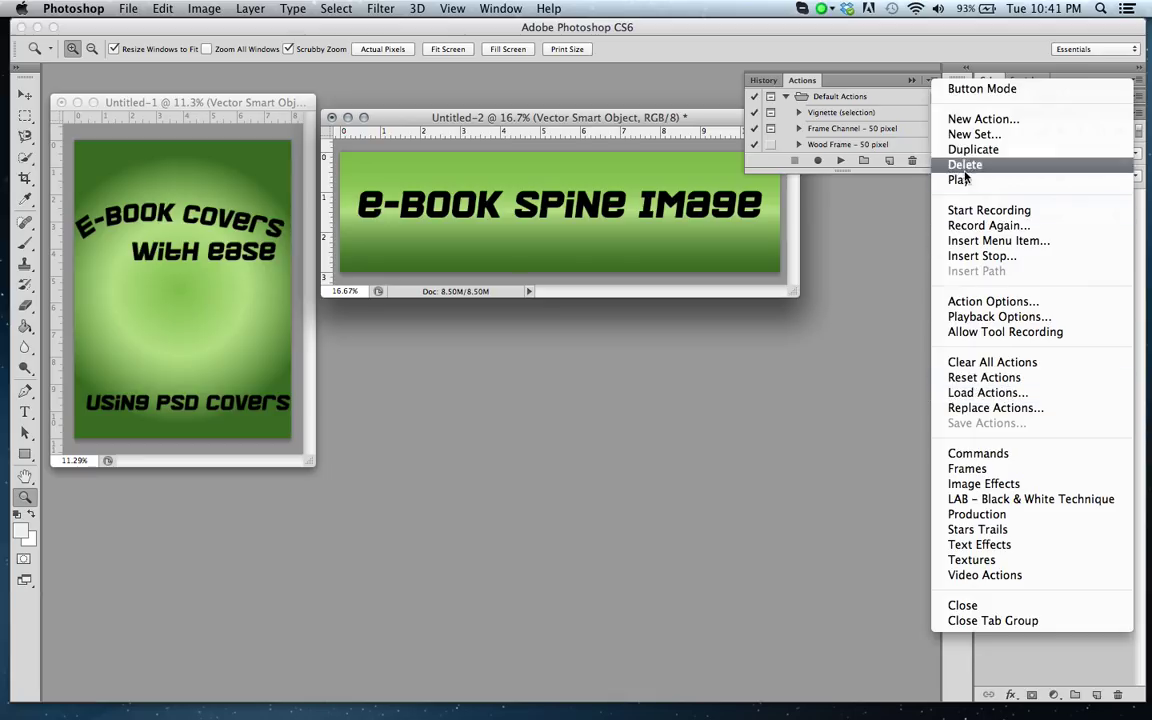
{"action": "left_click", "coordinate": [904, 99]}
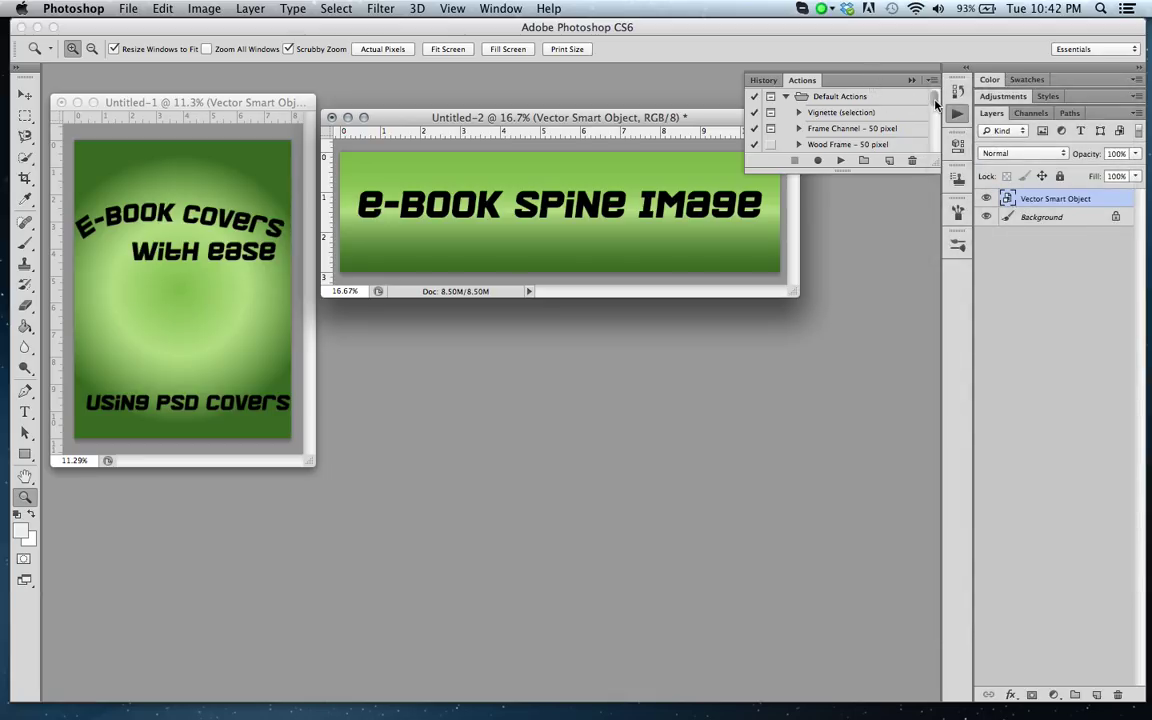
{"action": "scroll", "coordinate": [838, 110], "scroll_direction": "down", "scroll_amount": 5}
{"action": "scroll", "coordinate": [850, 112], "scroll_direction": "down", "scroll_amount": 5}
{"action": "scroll", "coordinate": [870, 115], "scroll_direction": "down", "scroll_amount": 3}
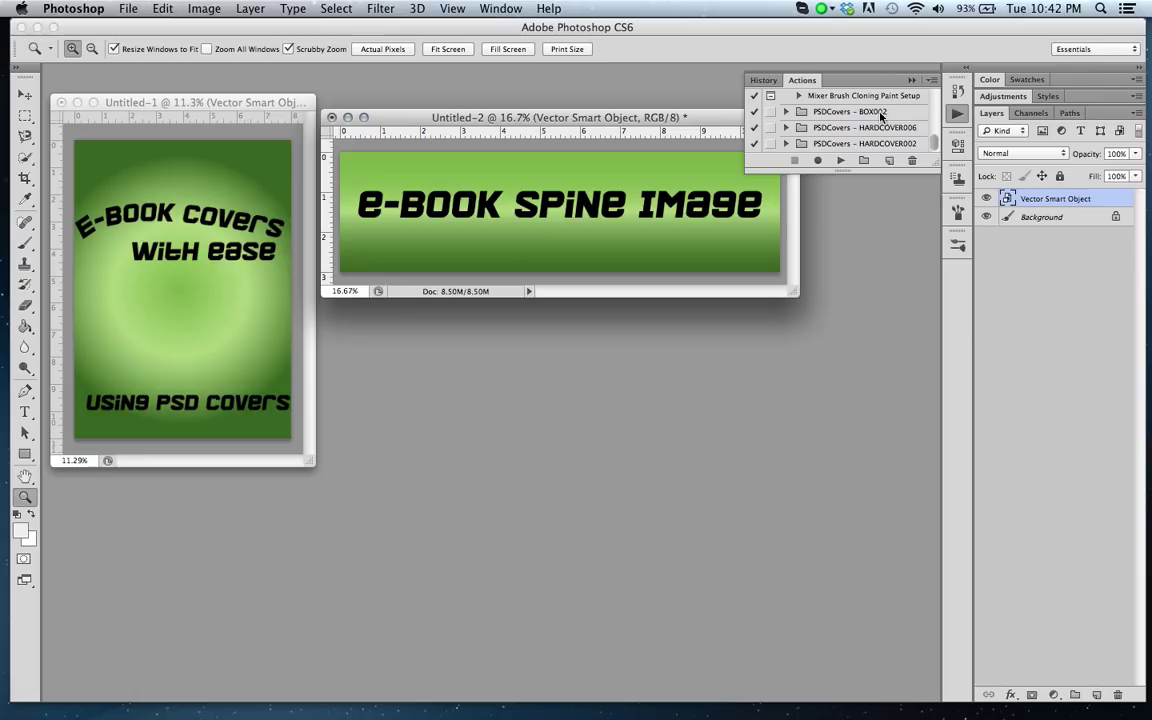
{"action": "left_click", "coordinate": [785, 143]}
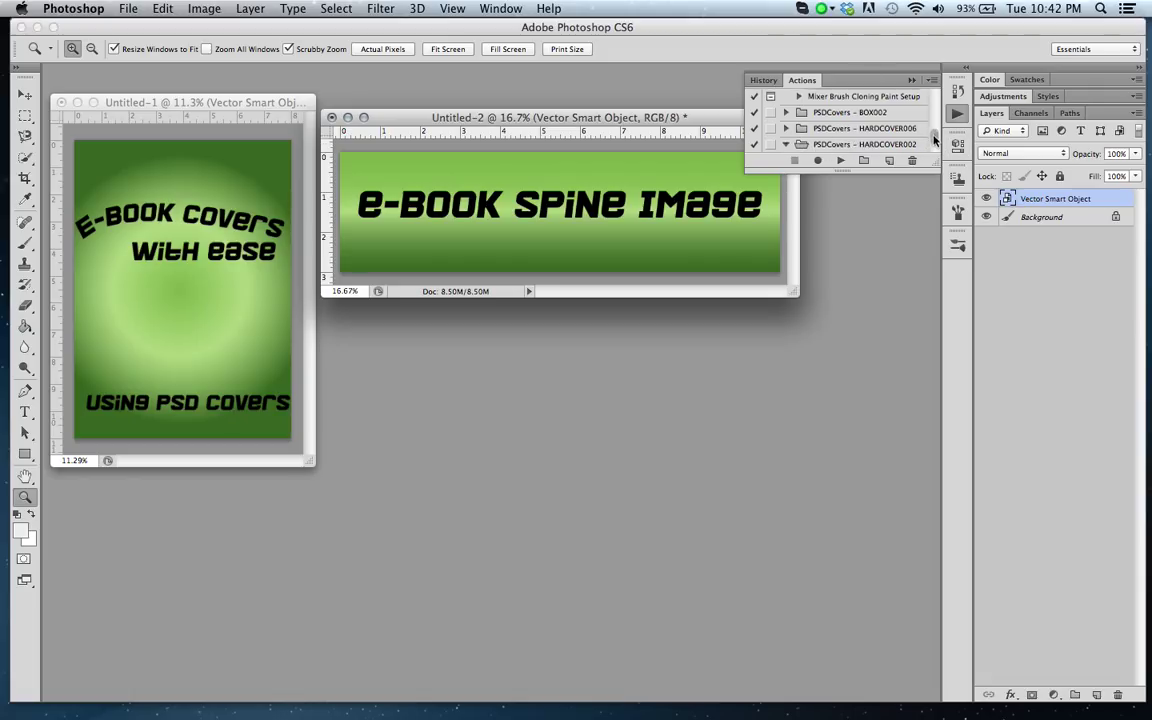
{"action": "scroll", "coordinate": [935, 155], "scroll_direction": "down", "scroll_amount": 2}
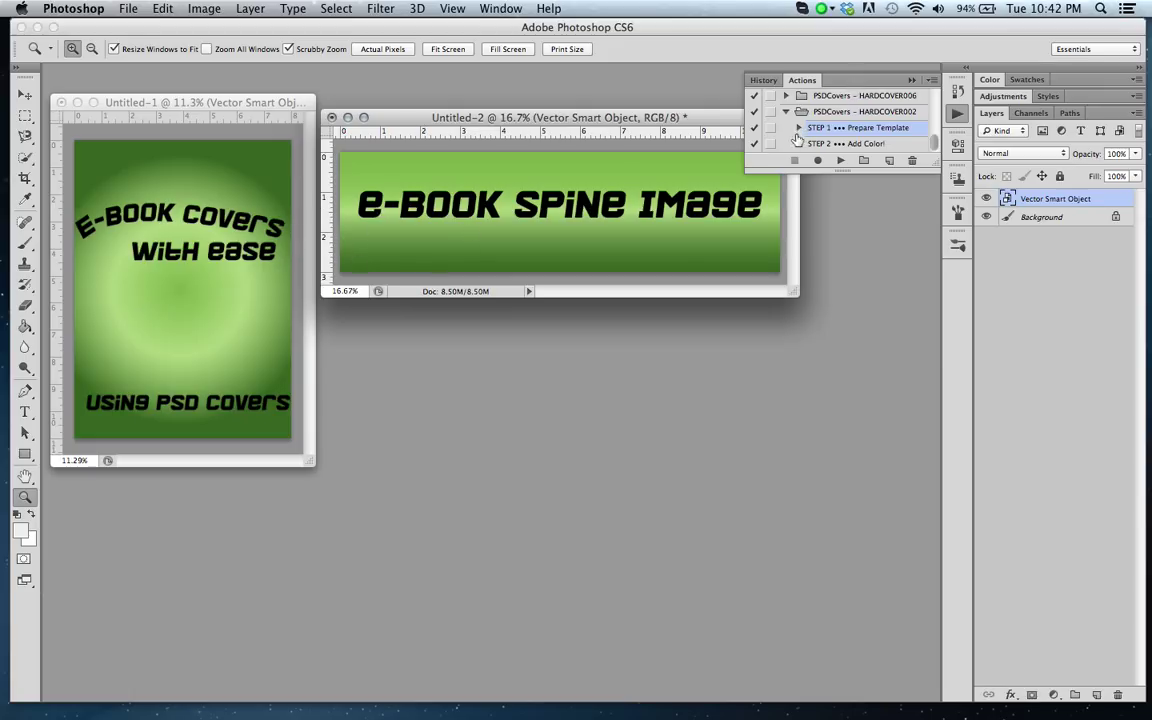
Play STEP 1 Prepare Template, then zoom out and enlarge the new Untitled-3 template window.
{"action": "left_click", "coordinate": [841, 163]}
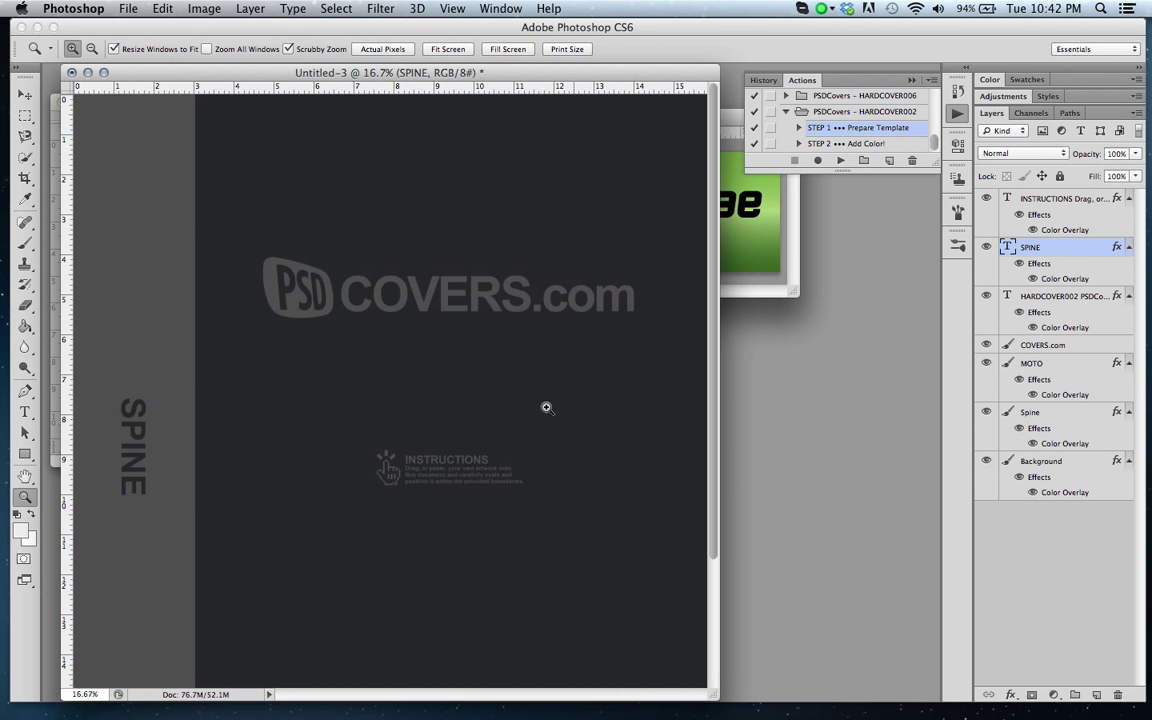
{"action": "left_click", "coordinate": [91, 48]}
{"action": "left_click", "coordinate": [233, 290]}
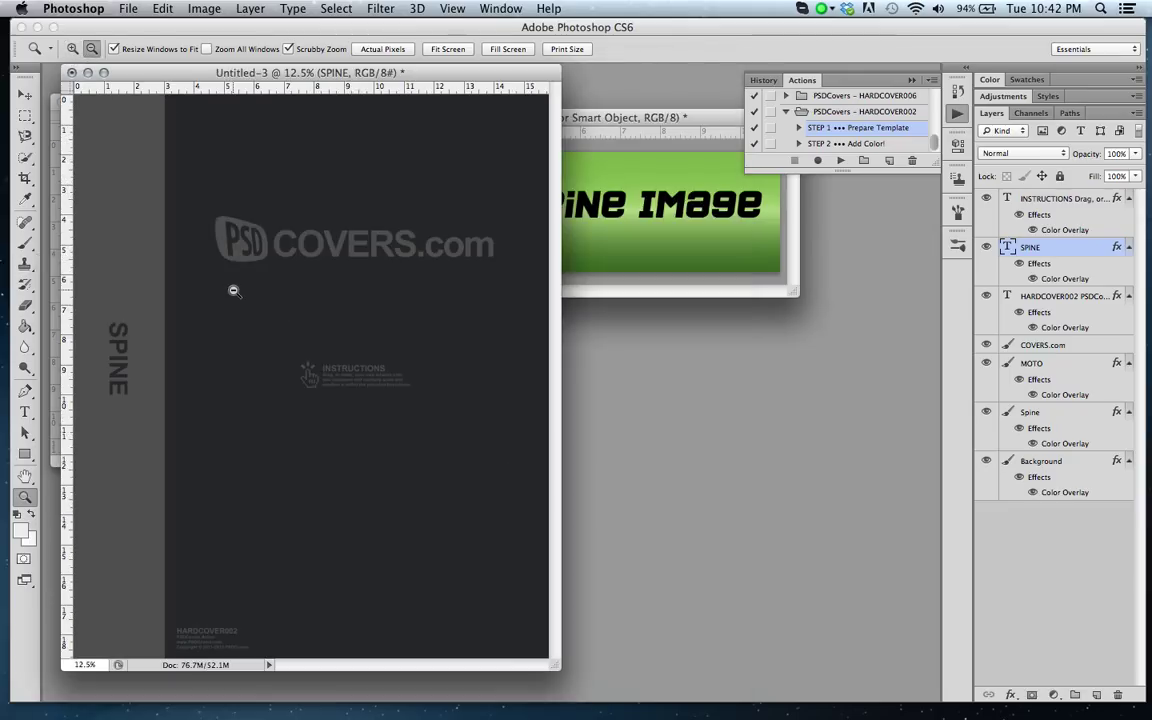
{"action": "left_click", "coordinate": [323, 402]}
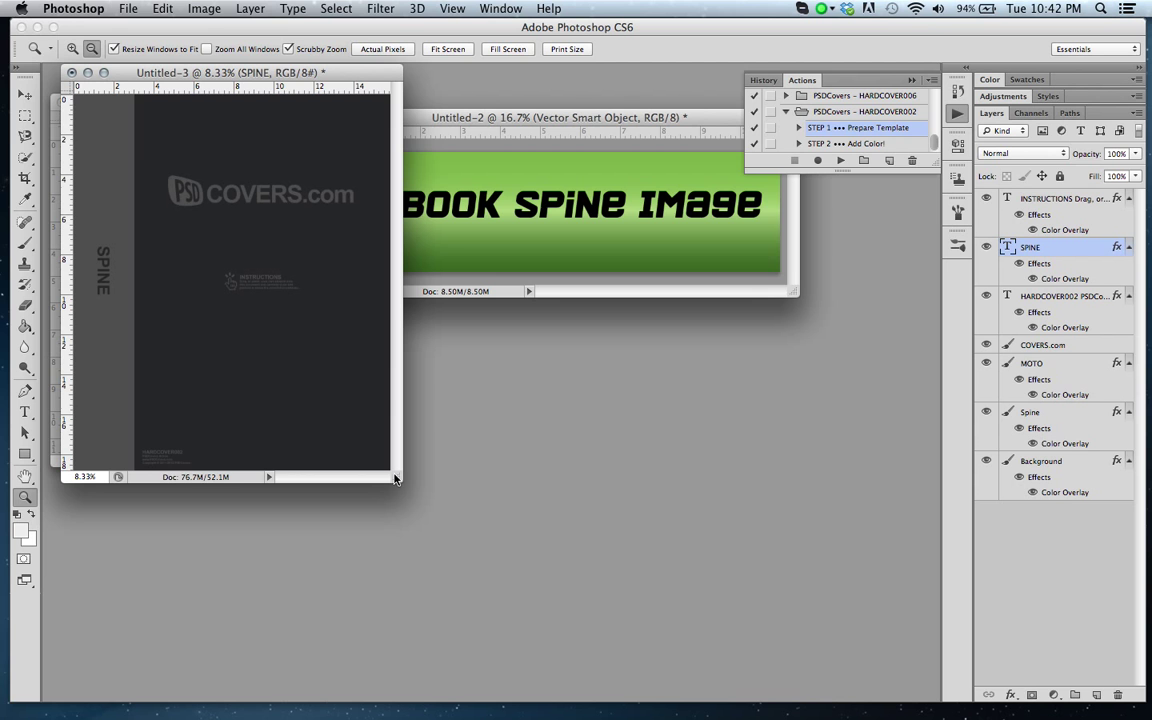
{"action": "left_click_drag", "start_coordinate": [395, 483], "coordinate": [466, 544]}
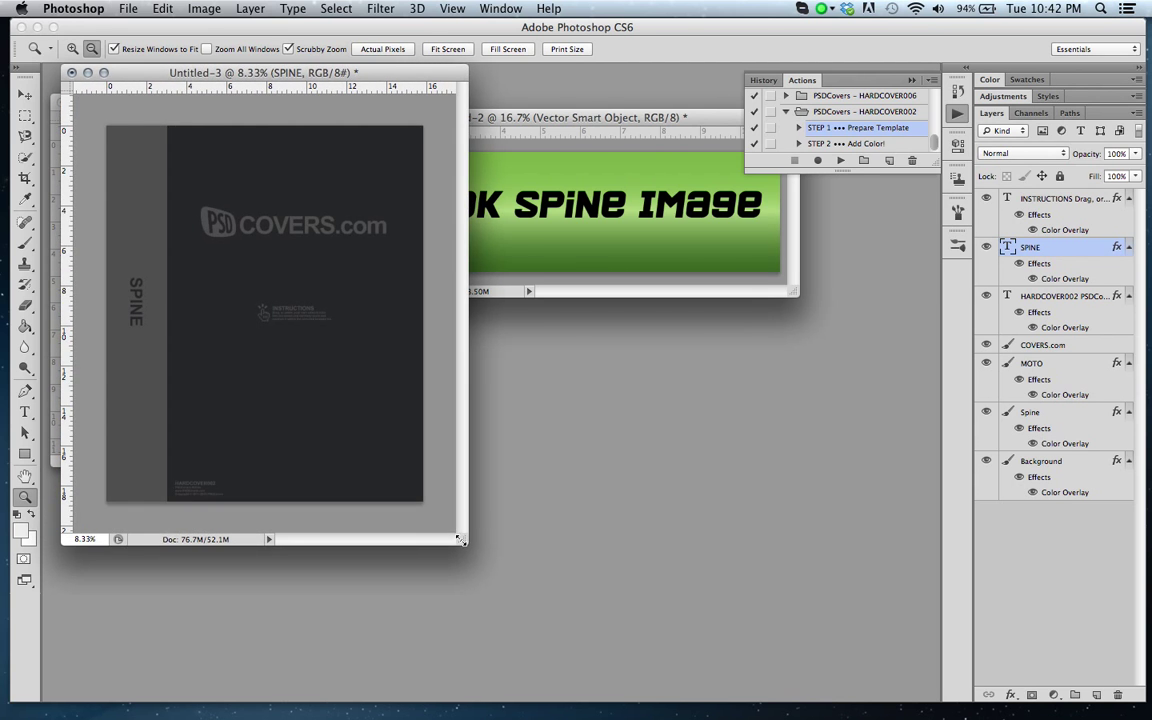
{"action": "mouse_move", "coordinate": [327, 72]}
{"action": "left_mouse_down"}
{"action": "mouse_move", "coordinate": [613, 124]}
{"action": "mouse_move", "coordinate": [615, 102]}
{"action": "left_mouse_up"}
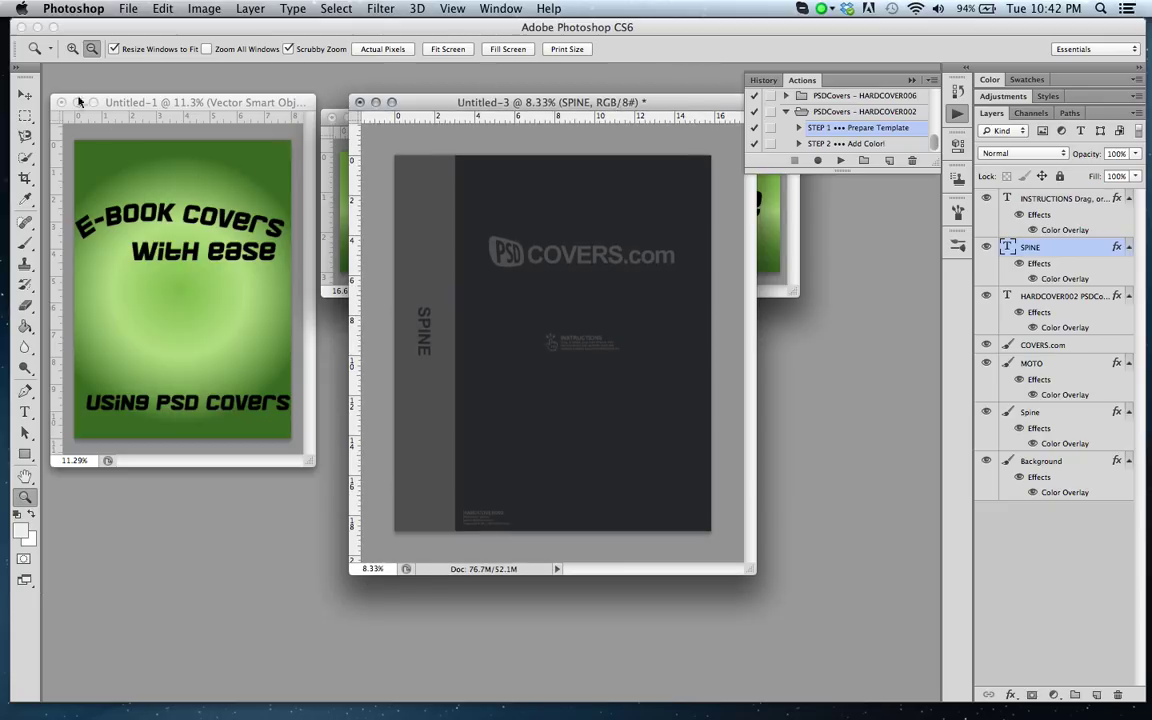
Drag the green cover layer from Untitled-1 into the Untitled-3 template's front cover area.
{"action": "left_click", "coordinate": [24, 94]}
{"action": "left_click", "coordinate": [180, 220]}
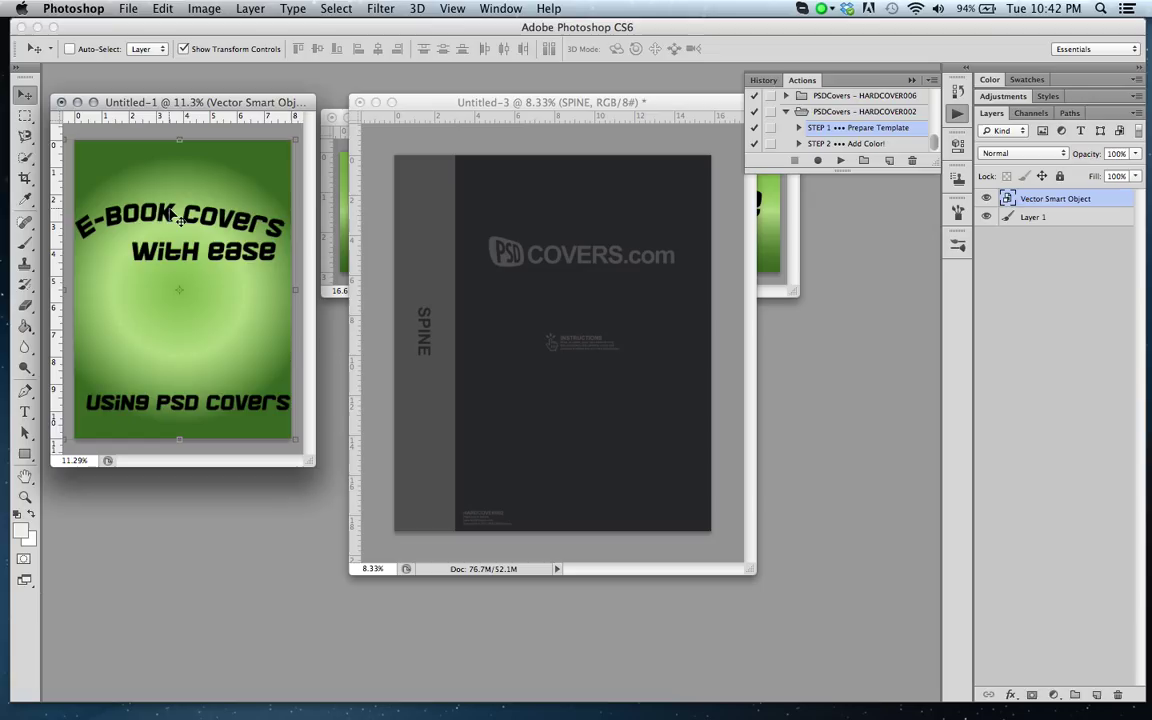
{"action": "left_click_drag", "start_coordinate": [180, 220], "coordinate": [592, 282]}
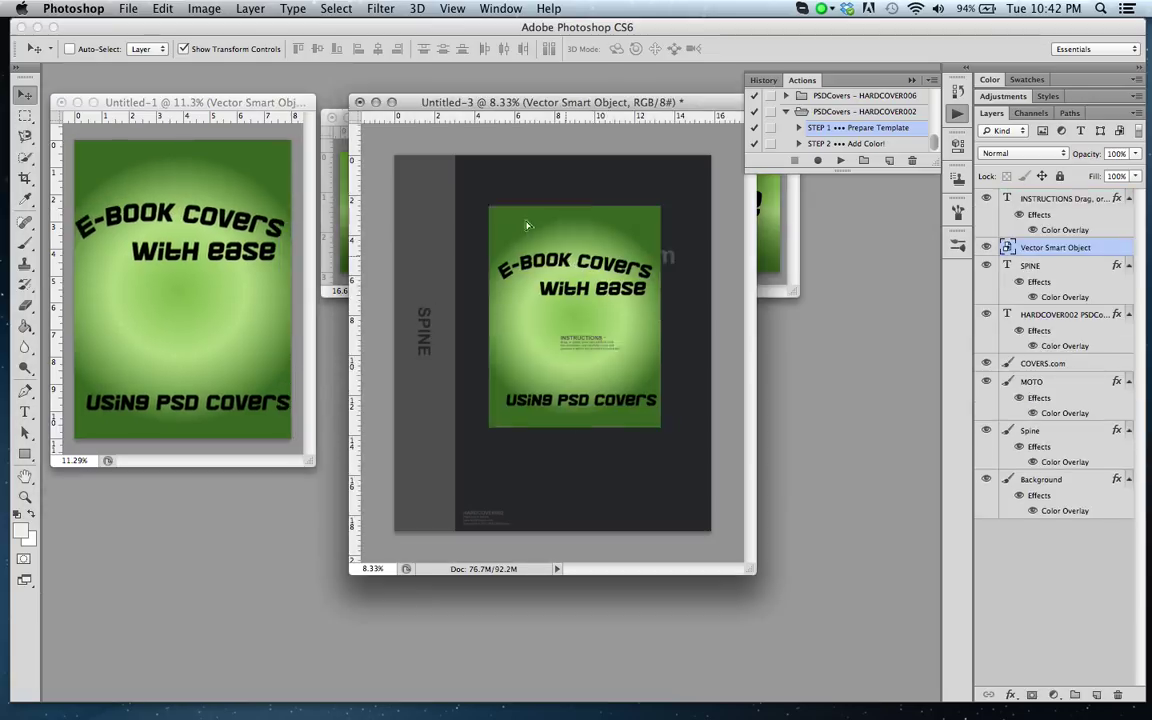
{"action": "mouse_move", "coordinate": [592, 282]}
{"action": "left_mouse_down"}
{"action": "mouse_move", "coordinate": [511, 207]}
{"action": "mouse_move", "coordinate": [534, 214]}
{"action": "left_mouse_up"}
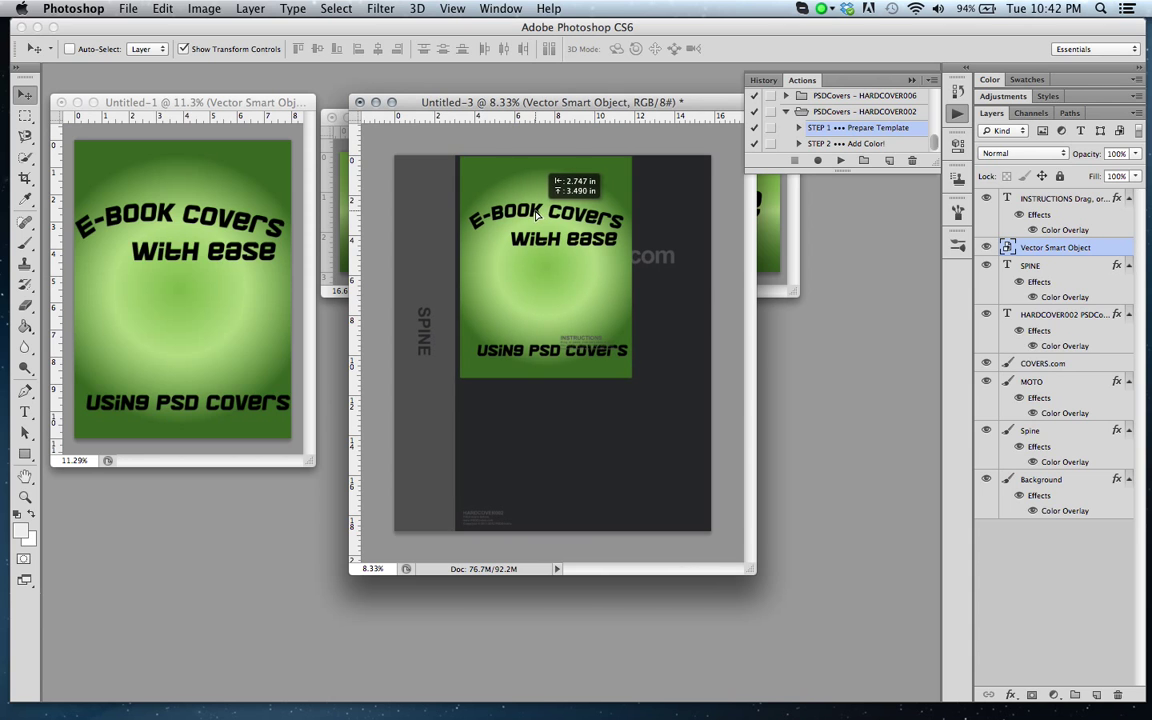
{"action": "left_click_drag", "start_coordinate": [534, 214], "coordinate": [535, 214]}
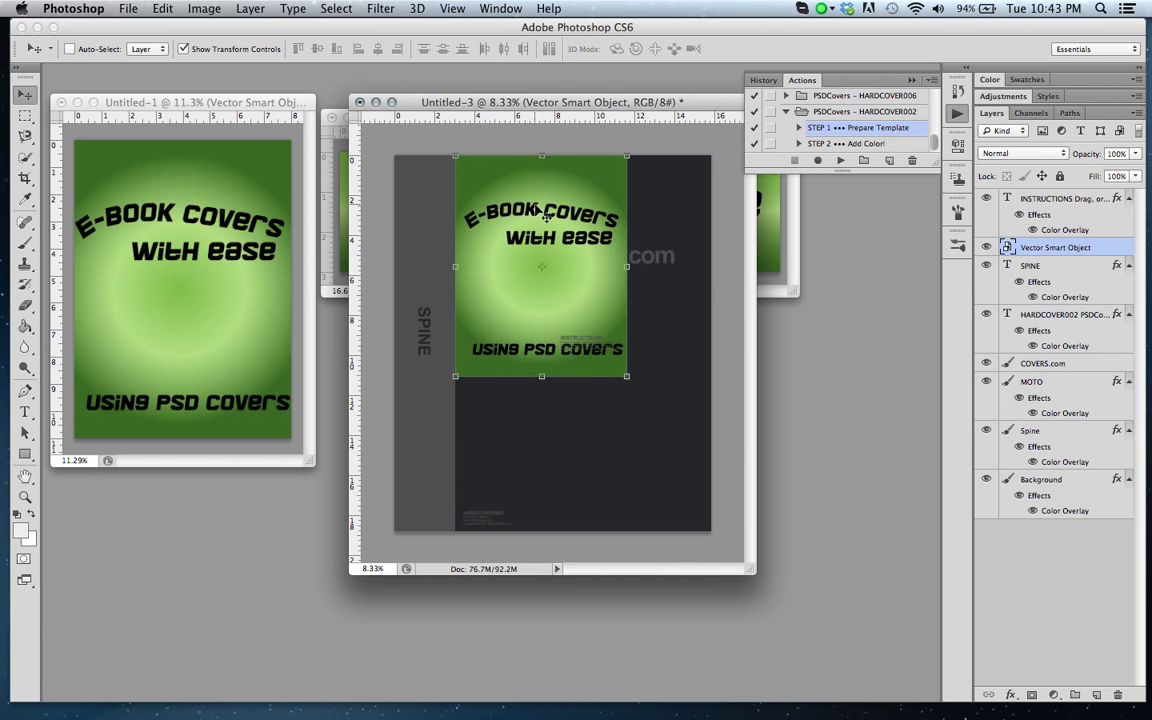
Free Transform the cover art to fill the front panel with its left edge against the spine.
{"action": "mouse_move", "coordinate": [627, 376]}
{"action": "left_mouse_down"}
{"action": "mouse_move", "coordinate": [706, 392]}
{"action": "mouse_move", "coordinate": [712, 533]}
{"action": "left_mouse_up"}
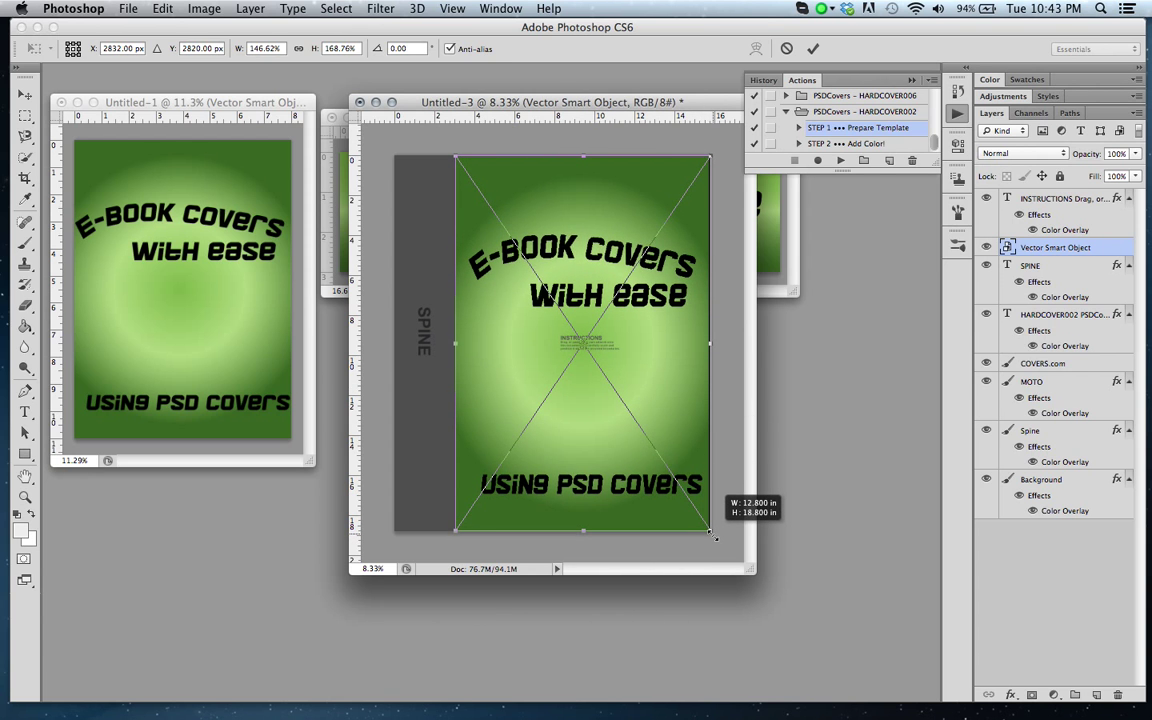
{"action": "left_click_drag", "start_coordinate": [713, 344], "coordinate": [716, 329]}
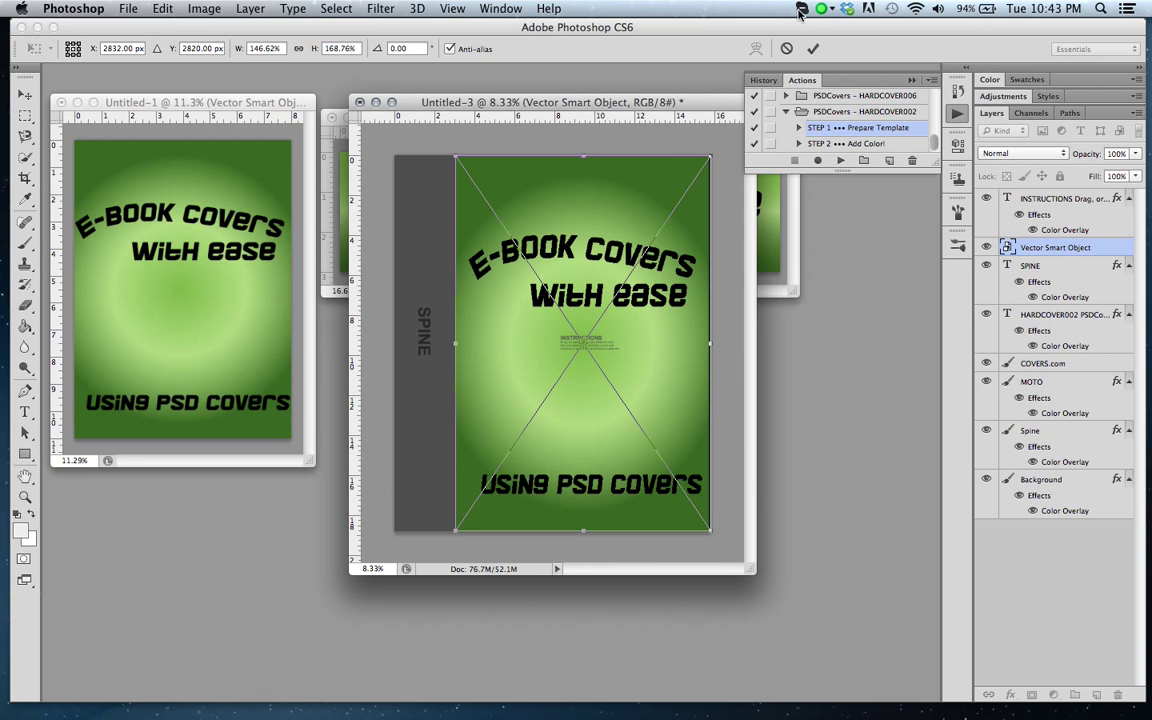
{"action": "left_click", "coordinate": [813, 50]}
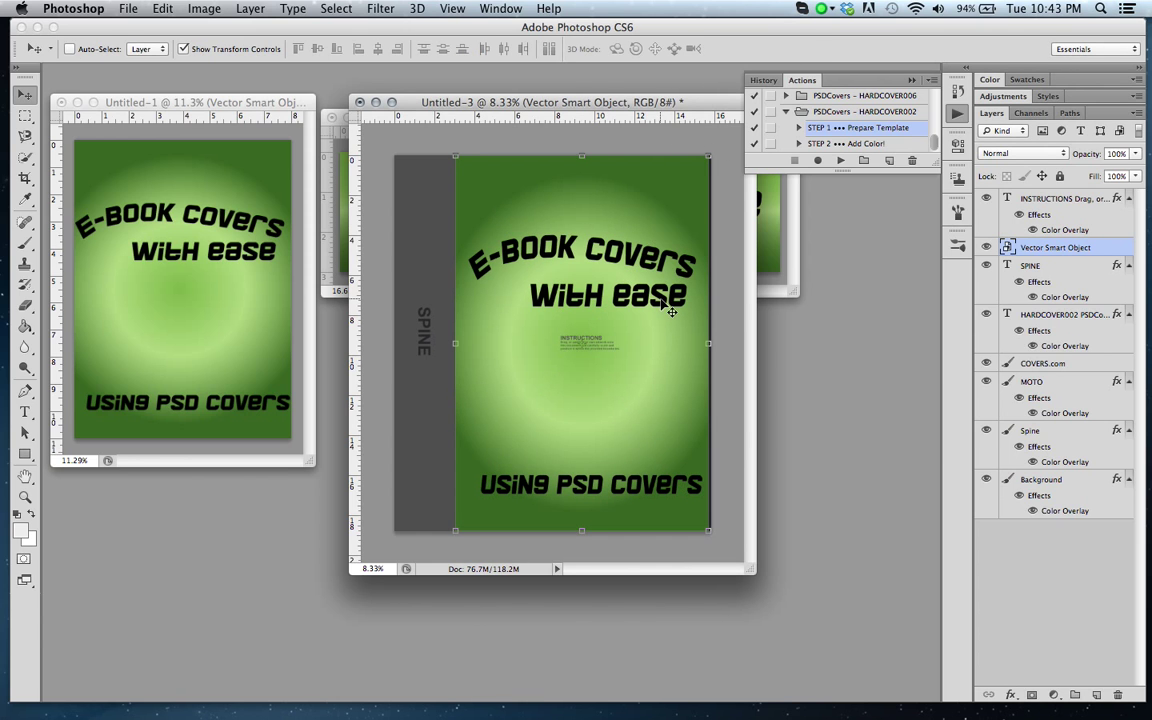
{"action": "left_click_drag", "start_coordinate": [677, 312], "coordinate": [680, 312]}
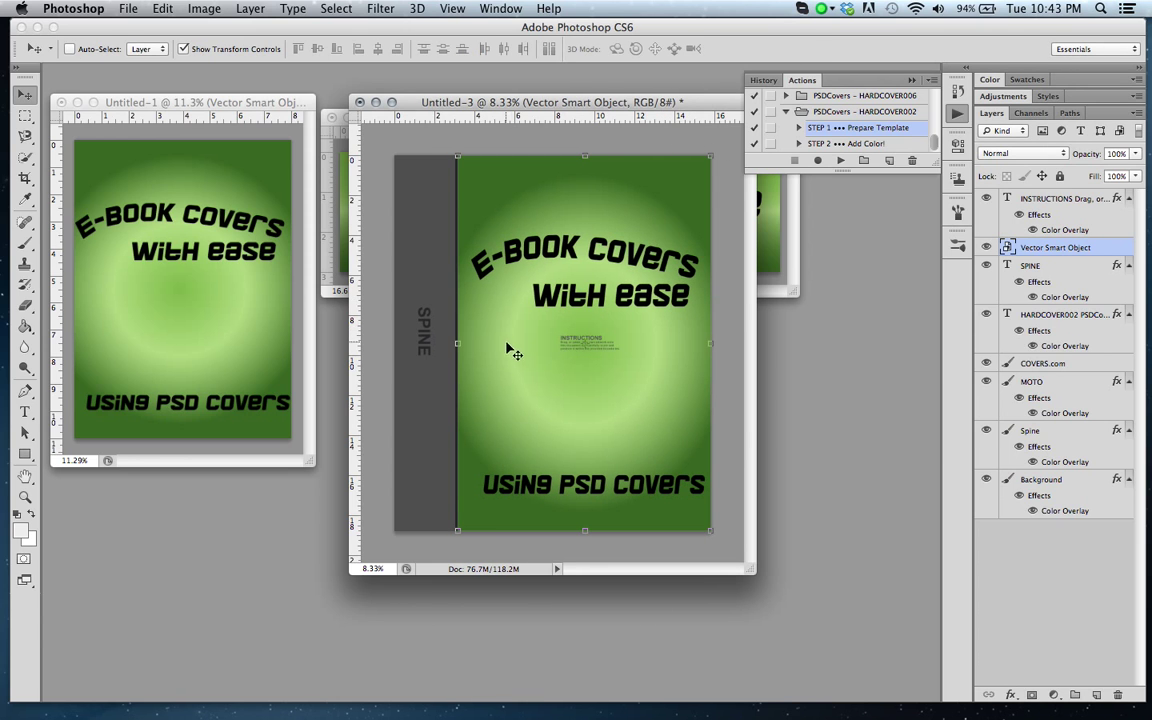
{"action": "left_click", "coordinate": [458, 344]}
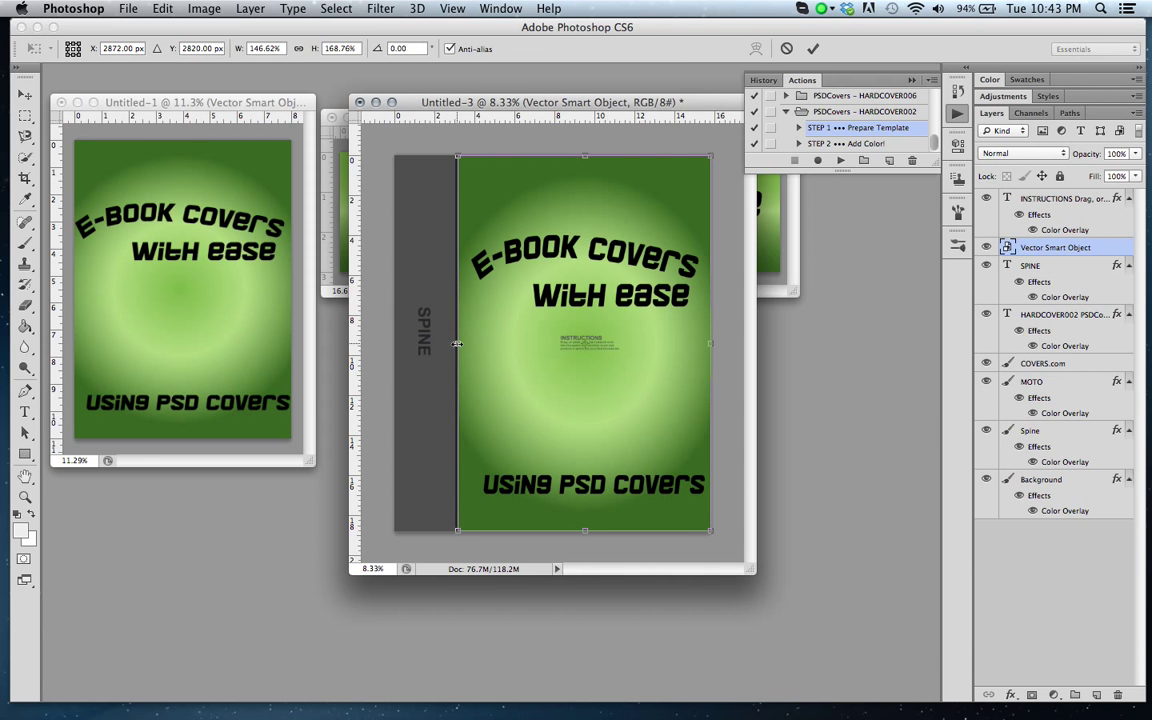
{"action": "left_click_drag", "start_coordinate": [457, 344], "coordinate": [455, 344]}
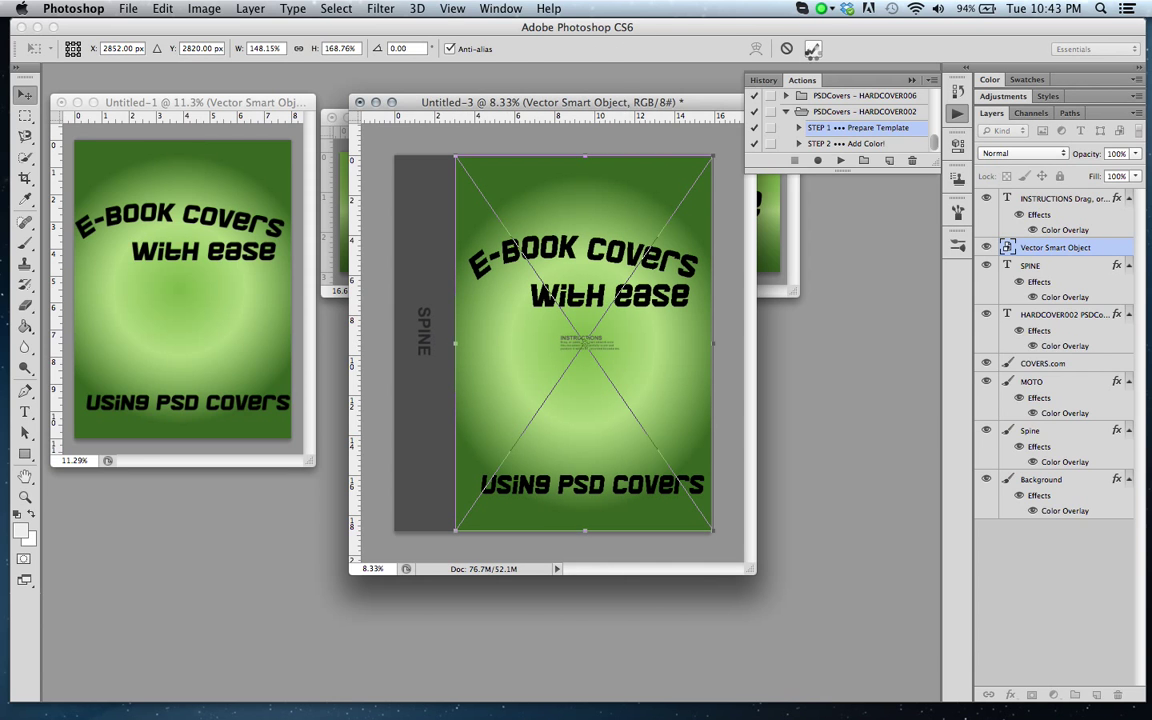
{"action": "left_click", "coordinate": [812, 48]}
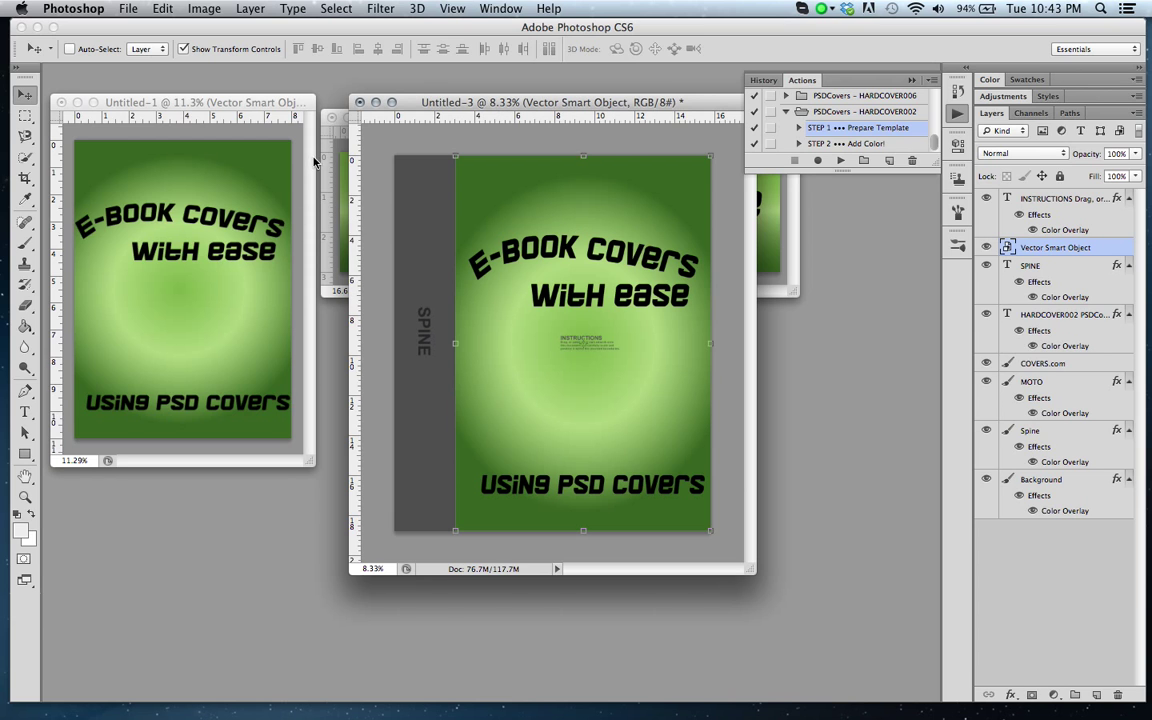
Copy the spine image into Untitled-3 and rotate it 90° clockwise.
{"action": "left_click", "coordinate": [325, 190]}
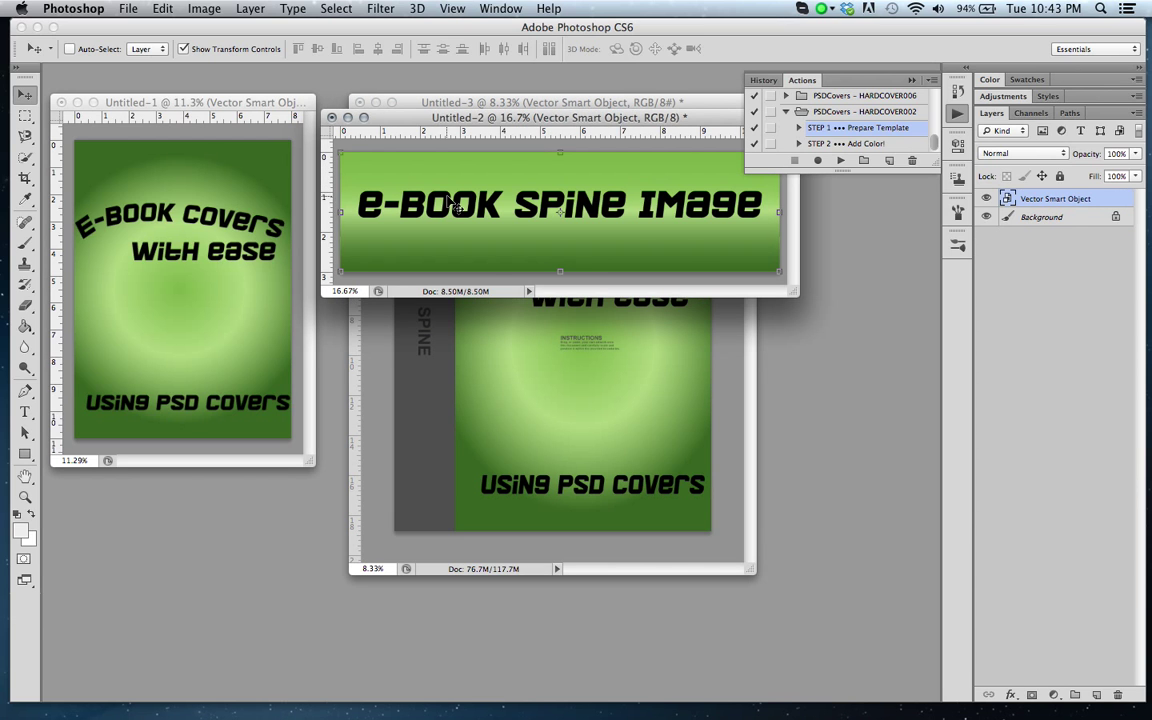
{"action": "mouse_move", "coordinate": [485, 251]}
{"action": "left_mouse_down"}
{"action": "mouse_move", "coordinate": [421, 395]}
{"action": "mouse_move", "coordinate": [410, 375]}
{"action": "mouse_move", "coordinate": [544, 338]}
{"action": "mouse_move", "coordinate": [525, 325]}
{"action": "left_mouse_up"}
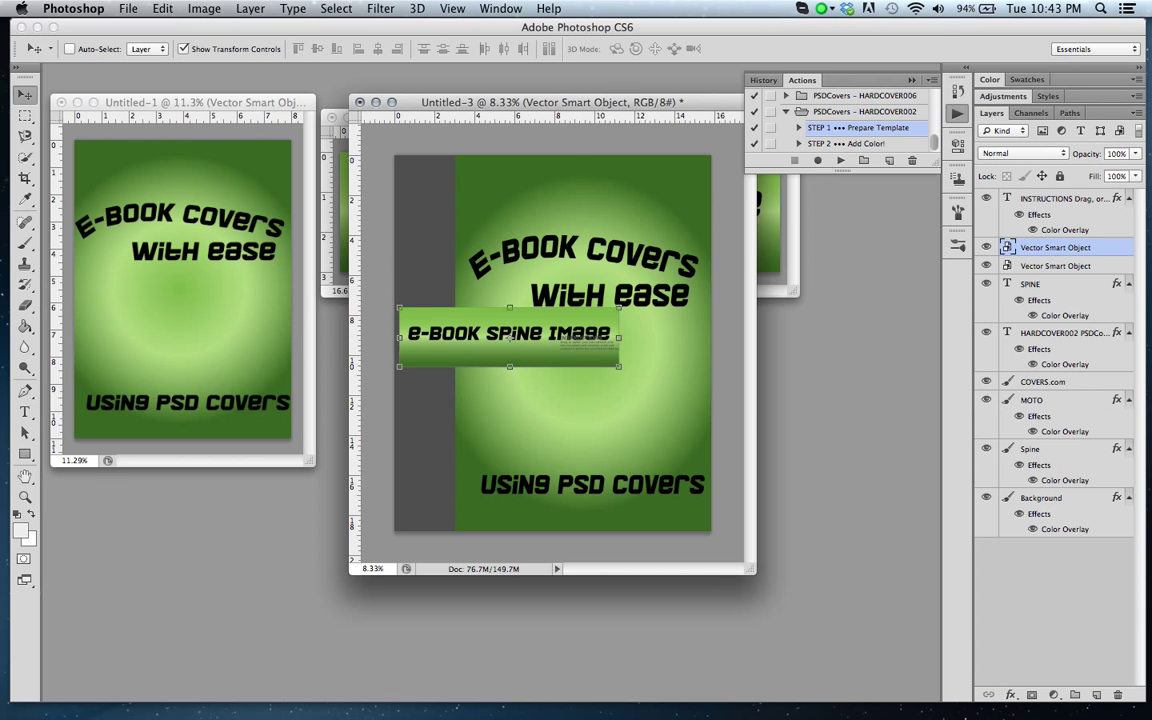
{"action": "left_click", "coordinate": [163, 11]}
{"action": "mouse_move", "coordinate": [190, 362]}
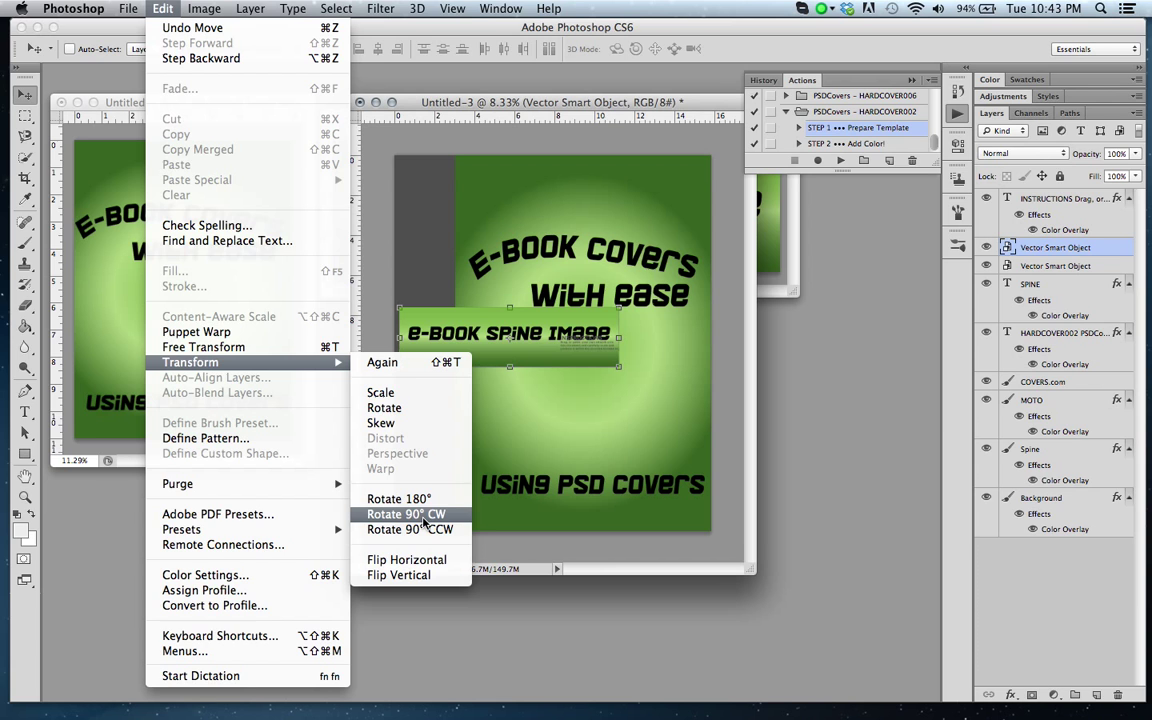
{"action": "left_click", "coordinate": [424, 516]}
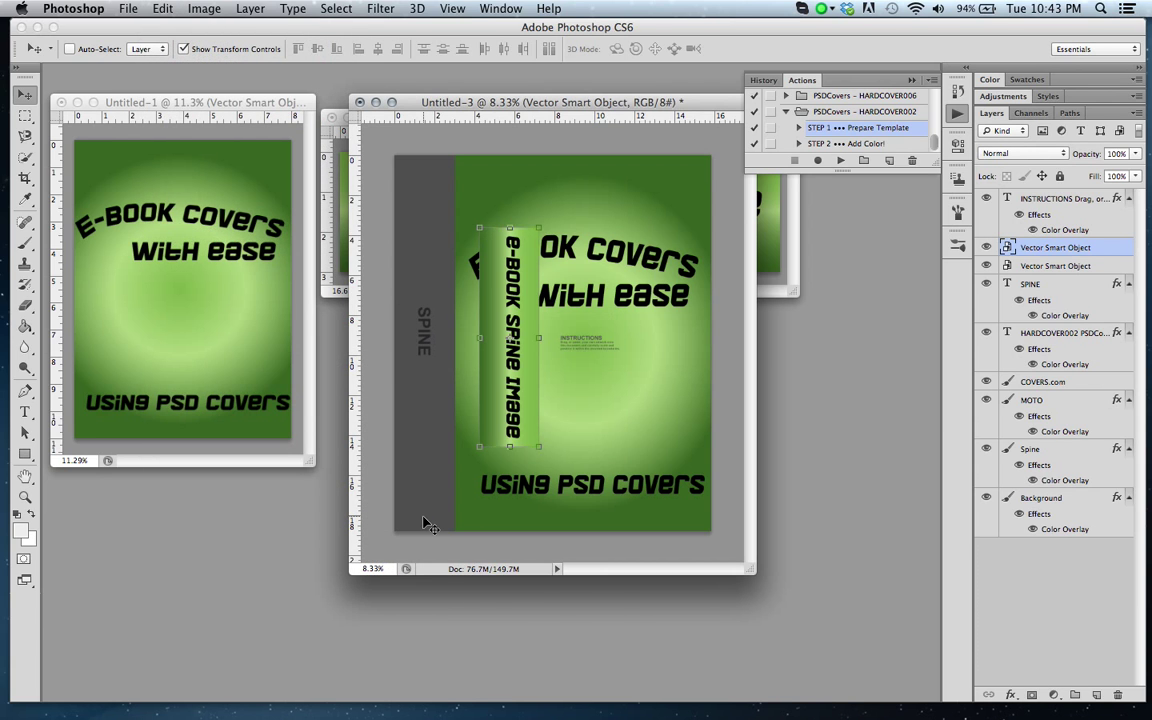
Move the rotated spine image onto the spine strip and stretch it to full height.
{"action": "mouse_move", "coordinate": [472, 356]}
{"action": "left_mouse_down"}
{"action": "mouse_move", "coordinate": [436, 358]}
{"action": "mouse_move", "coordinate": [432, 325]}
{"action": "left_mouse_up"}
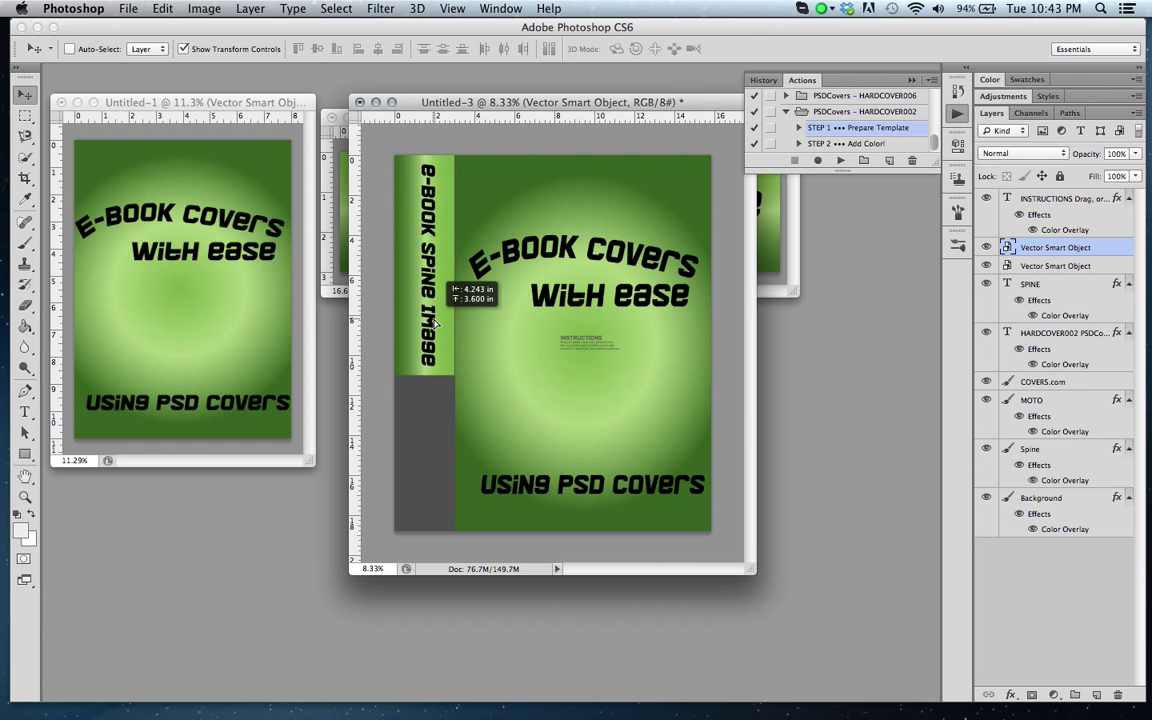
{"action": "left_click_drag", "start_coordinate": [432, 325], "coordinate": [436, 262]}
{"action": "left_click_drag", "start_coordinate": [452, 374], "coordinate": [458, 535]}
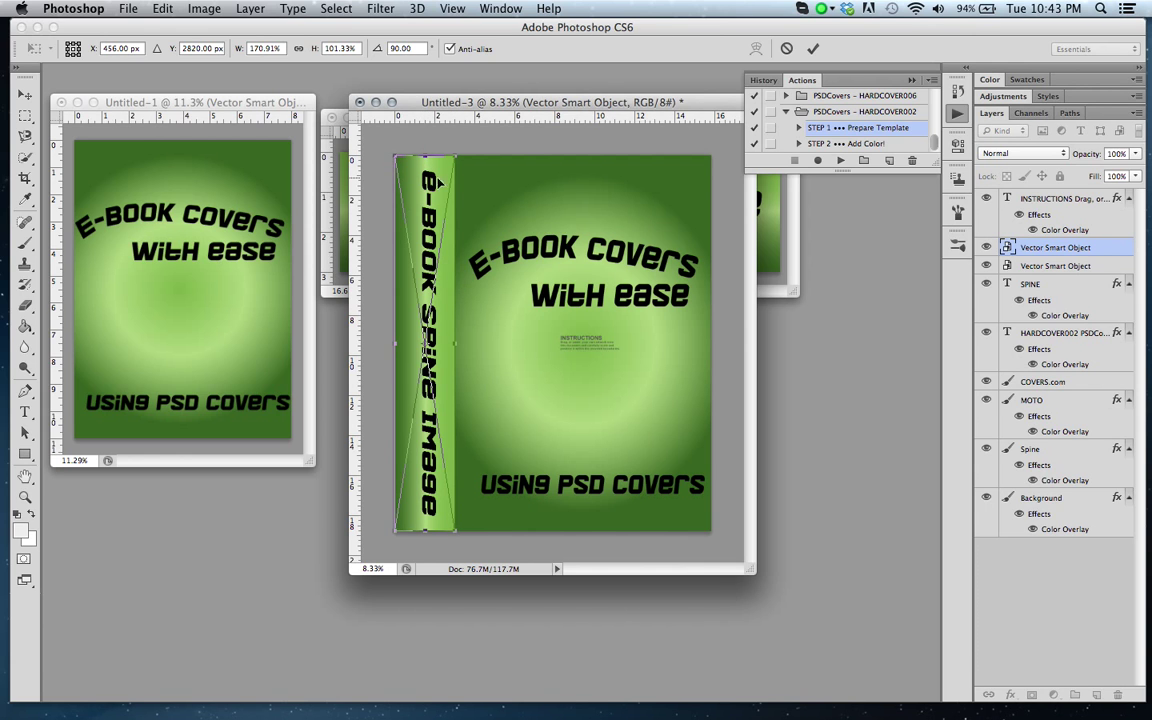
{"action": "left_click", "coordinate": [811, 50]}
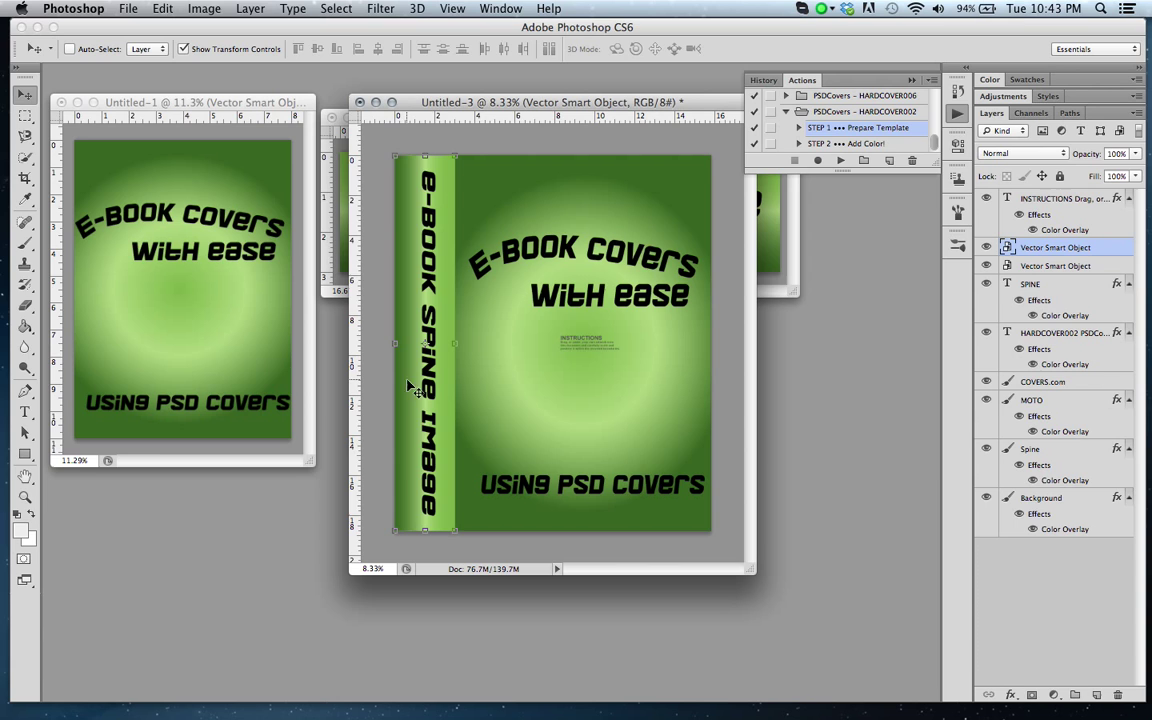
Play STEP 2 Add Color! to build the 3D hardcover book mockup.
{"action": "left_click", "coordinate": [852, 143]}
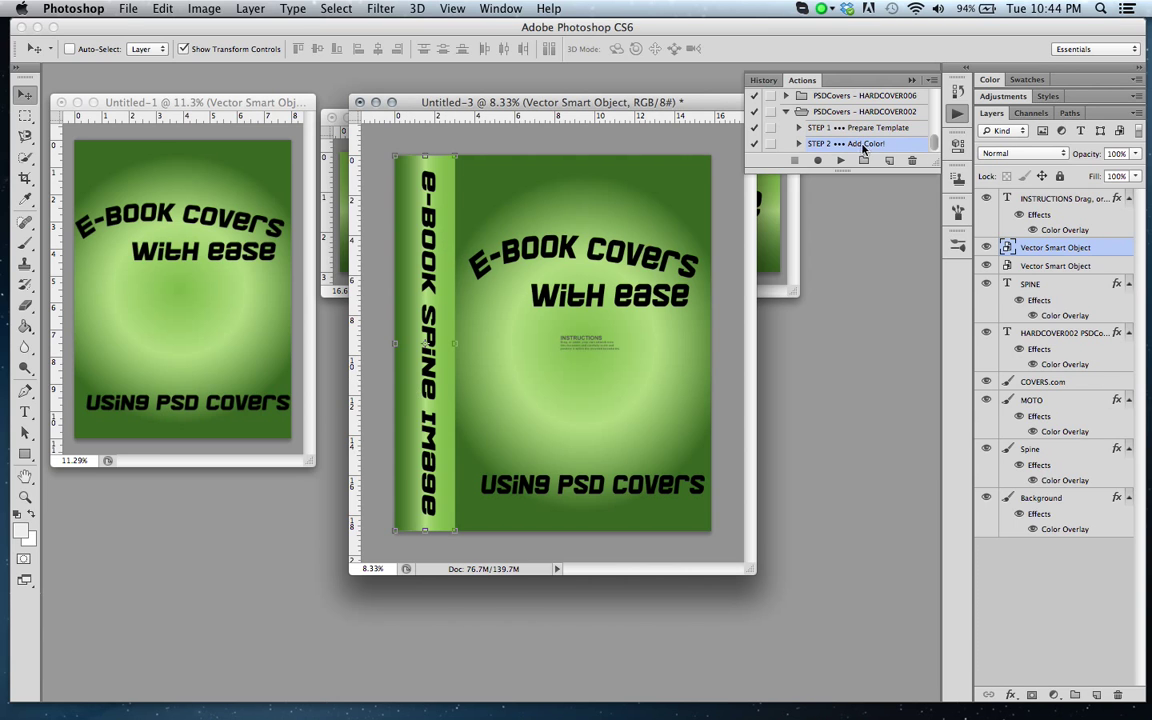
{"action": "left_click", "coordinate": [842, 161]}
{"action": "left_click", "coordinate": [842, 161]}
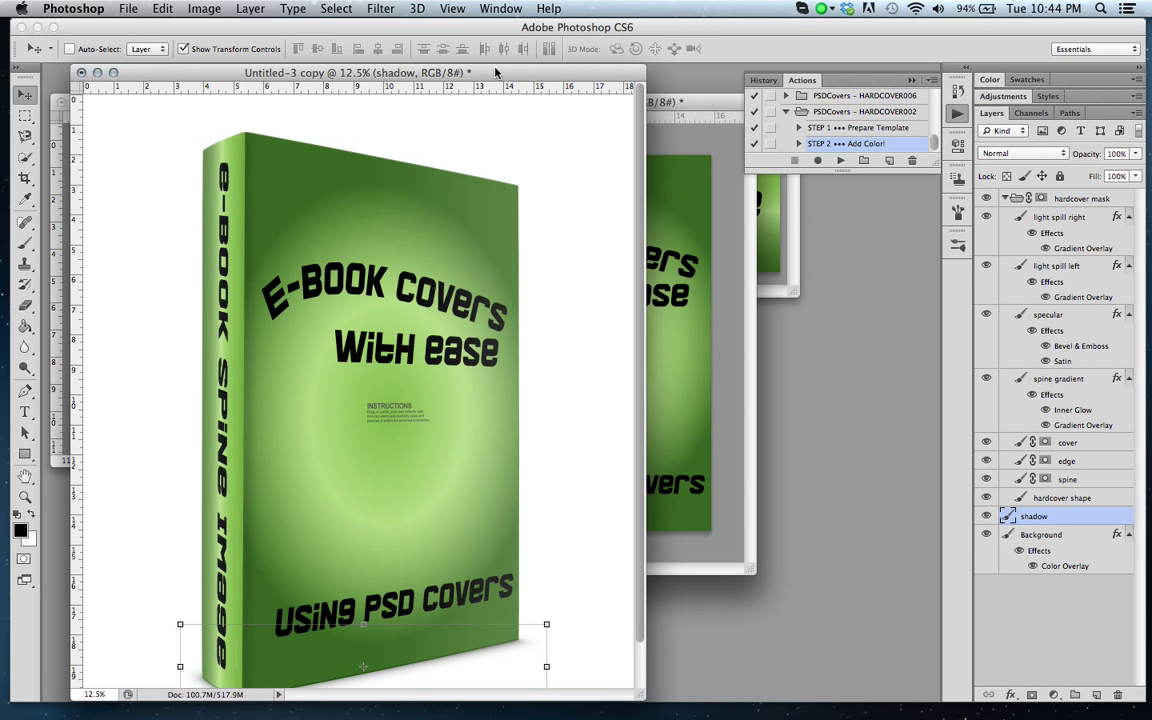
Dock the Untitled-3 copy mockup window as a tab in the workspace.
{"action": "left_click_drag", "start_coordinate": [495, 72], "coordinate": [641, 69]}
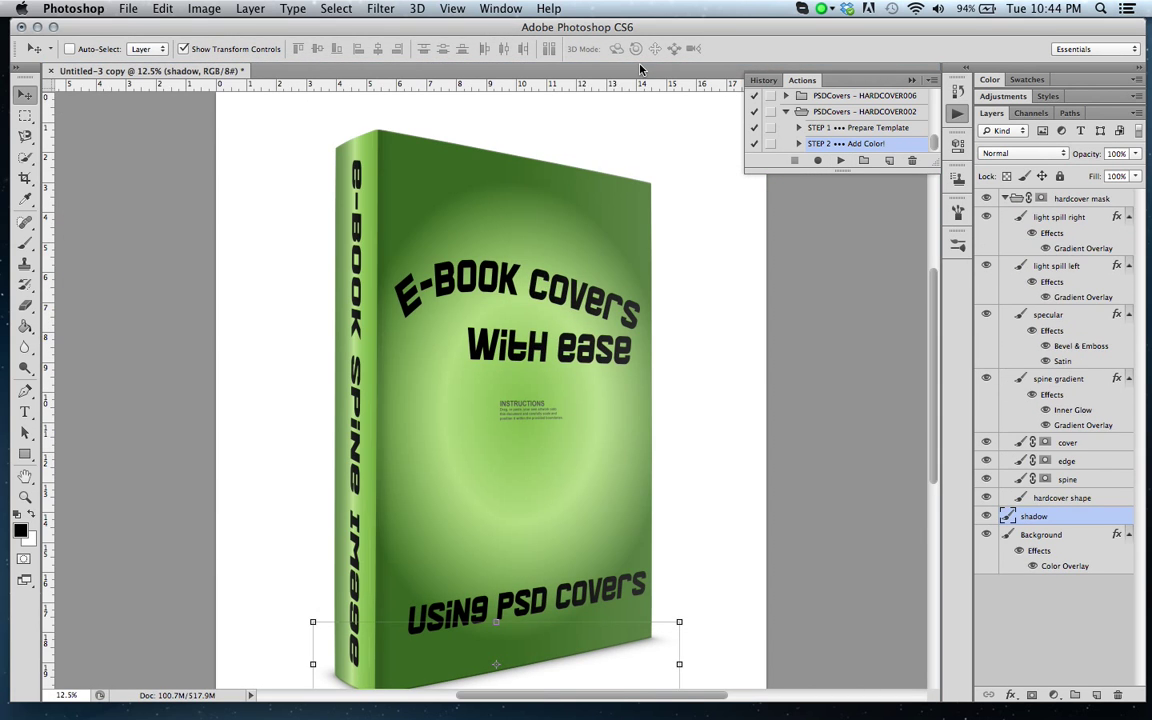
{"action": "scroll", "coordinate": [938, 355], "scroll_direction": "down", "scroll_amount": 2}
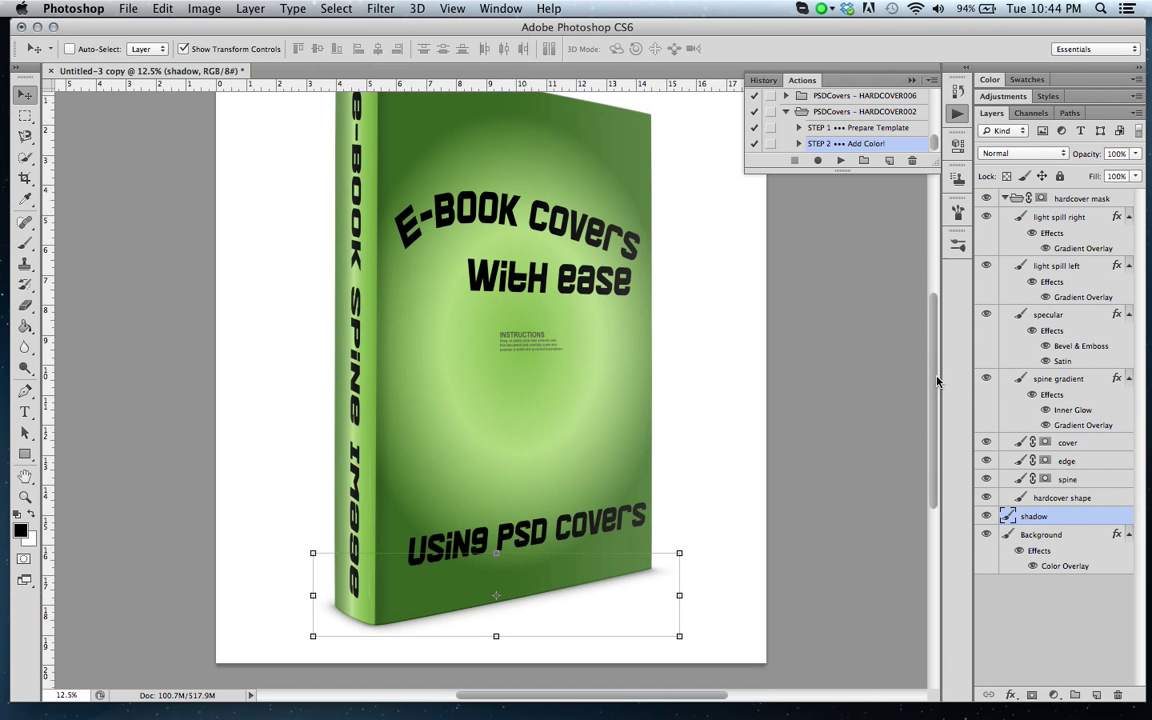
{"action": "scroll", "coordinate": [938, 352], "scroll_direction": "up", "scroll_amount": 2}
{"action": "scroll", "coordinate": [937, 346], "scroll_direction": "up", "scroll_amount": 2}
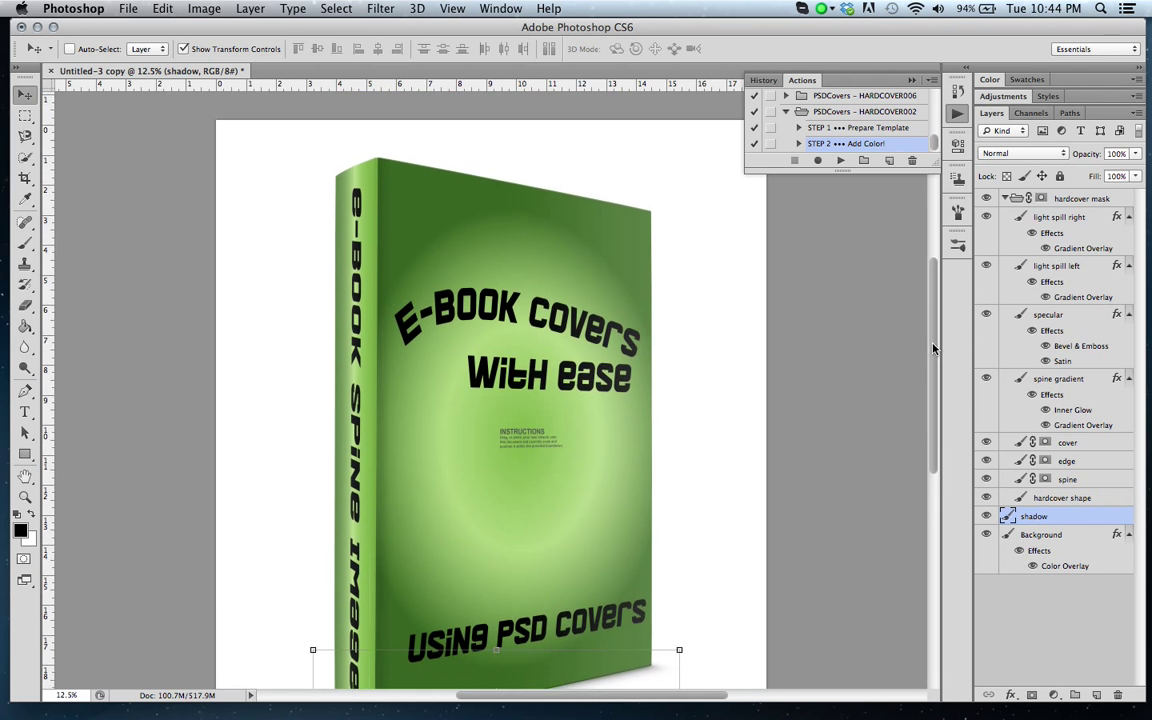
{"action": "scroll", "coordinate": [930, 345], "scroll_direction": "down", "scroll_amount": 3}
{"action": "scroll", "coordinate": [926, 347], "scroll_direction": "down", "scroll_amount": 2}
{"action": "scroll", "coordinate": [918, 380], "scroll_direction": "up", "scroll_amount": 1}
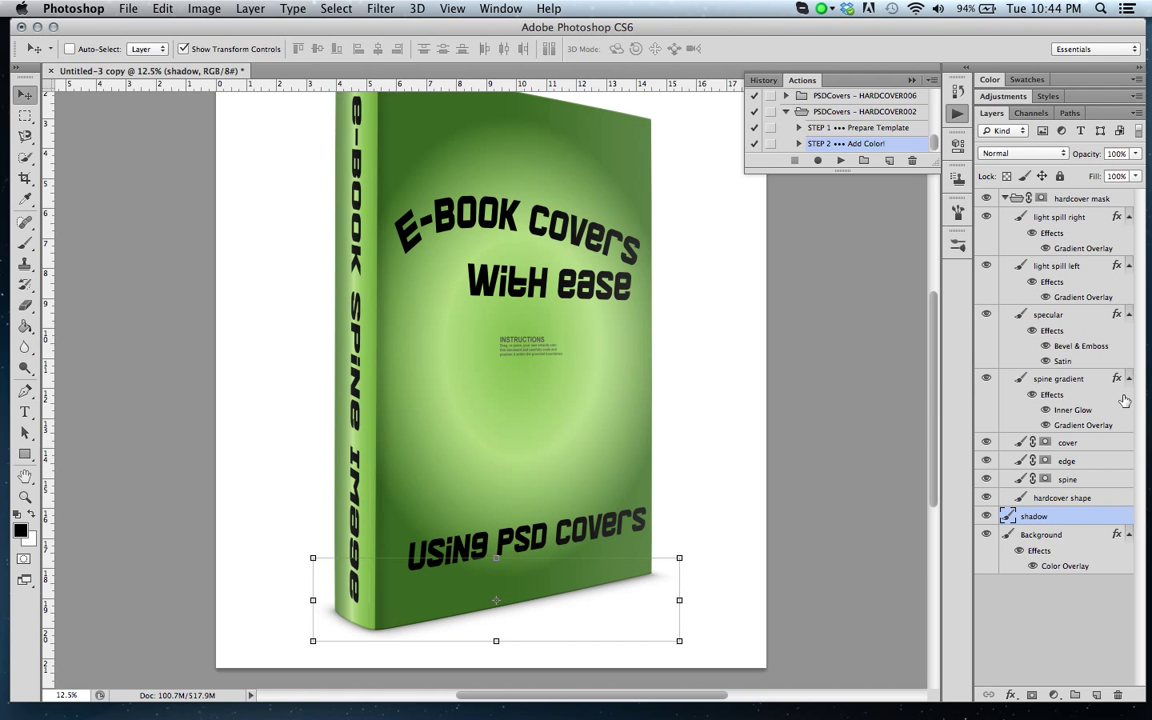
Flatten the mockup's layers into a single background with Layer > Flatten Image.
{"action": "left_click", "coordinate": [245, 9]}
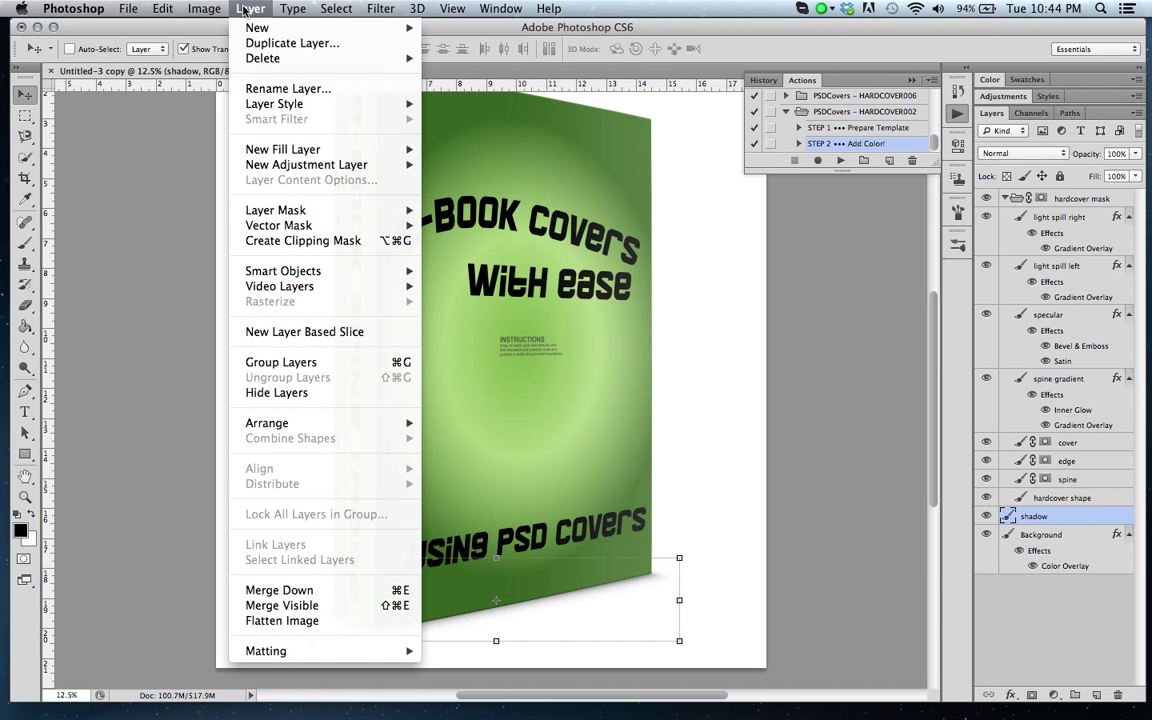
{"action": "left_click", "coordinate": [307, 621]}
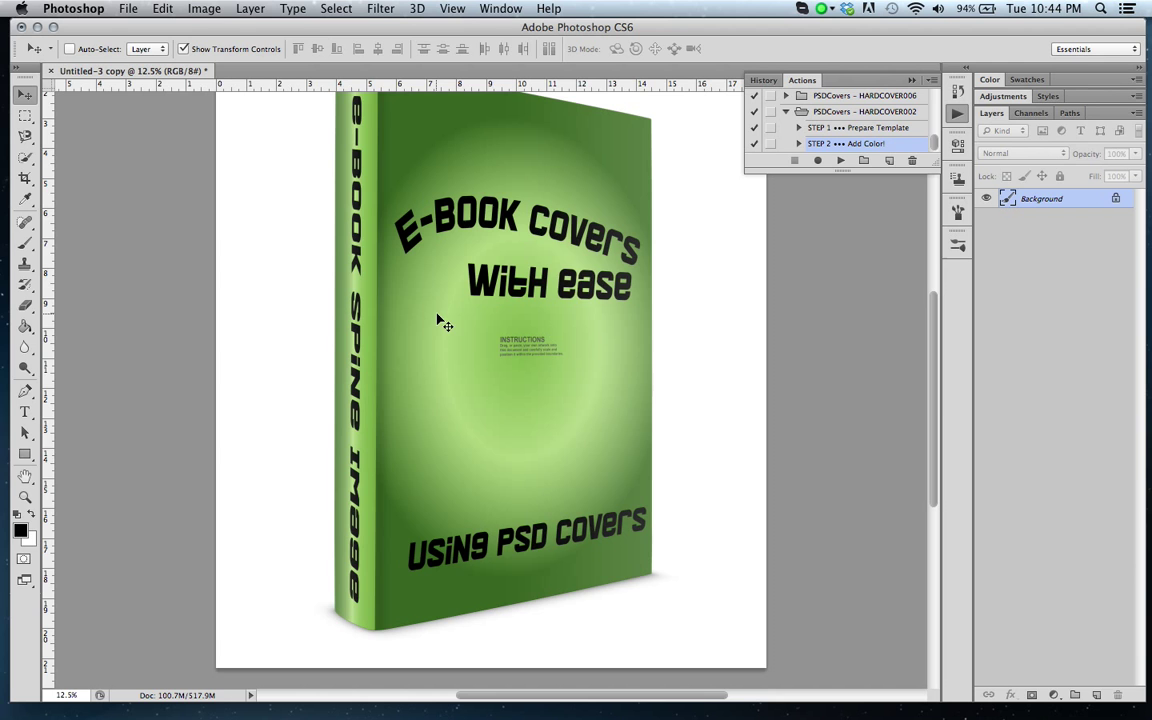
{"action": "mouse_move", "coordinate": [931, 396]}
{"action": "left_mouse_down"}
{"action": "mouse_move", "coordinate": [936, 378]}
{"action": "mouse_move", "coordinate": [938, 393]}
{"action": "left_mouse_up"}
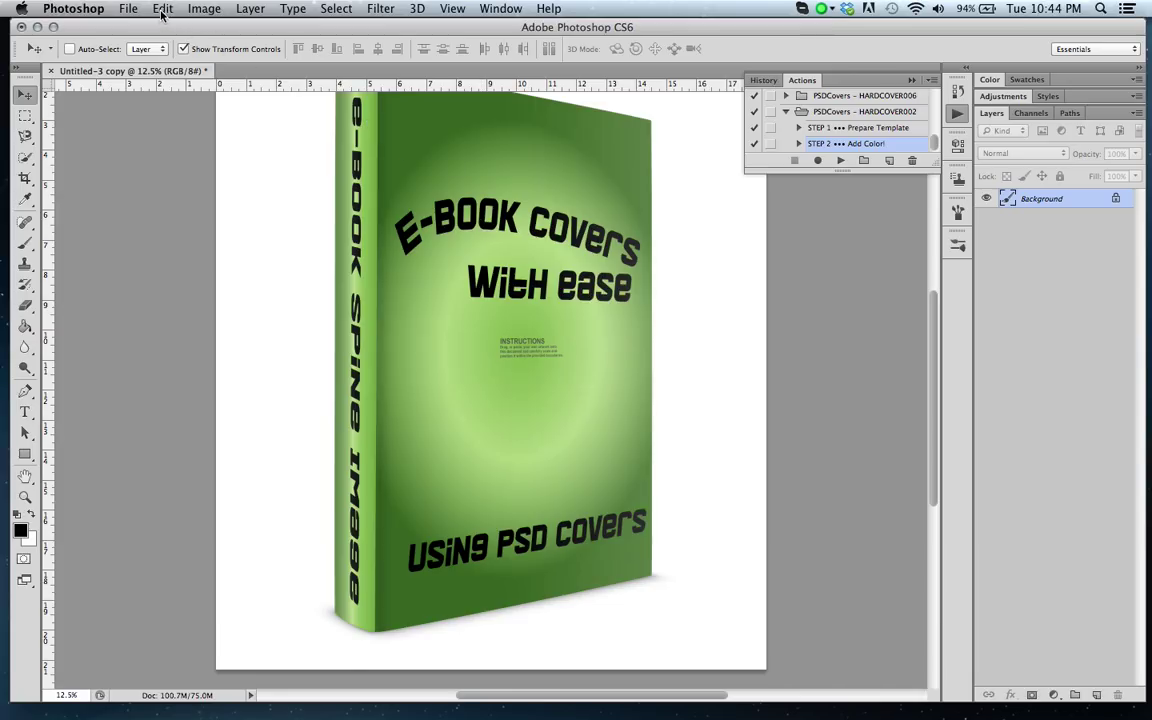
{"action": "left_click", "coordinate": [163, 9]}
{"action": "left_click", "coordinate": [163, 9]}
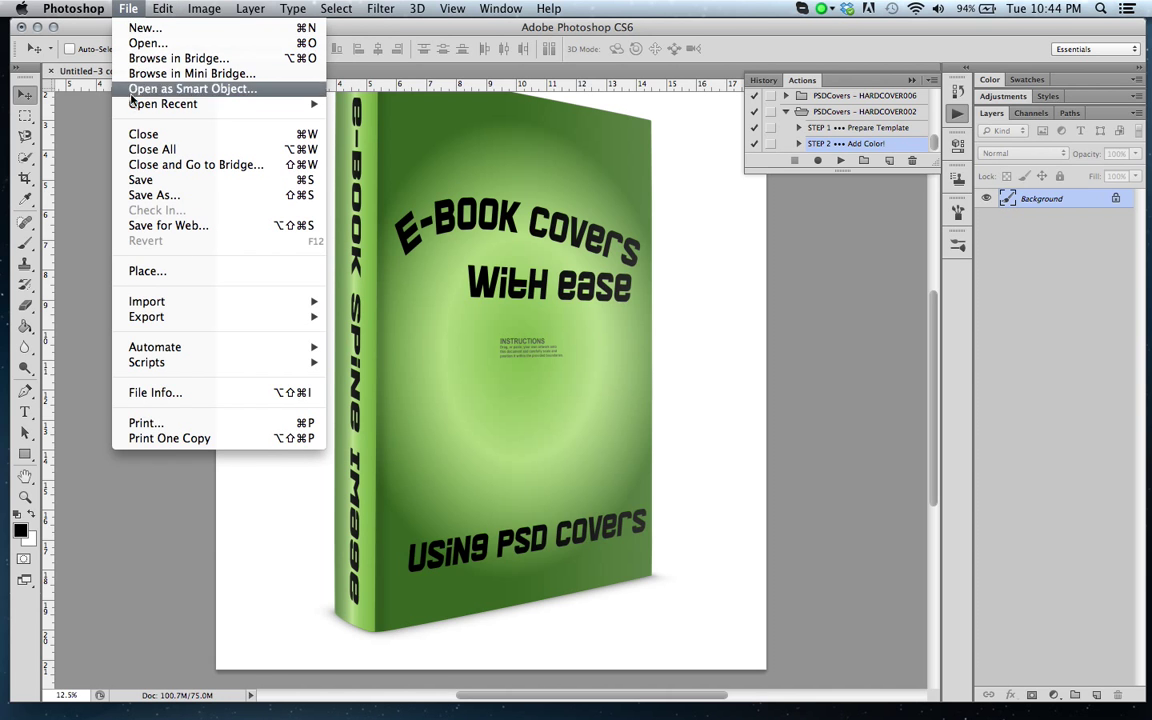
{"action": "mouse_move", "coordinate": [128, 9]}
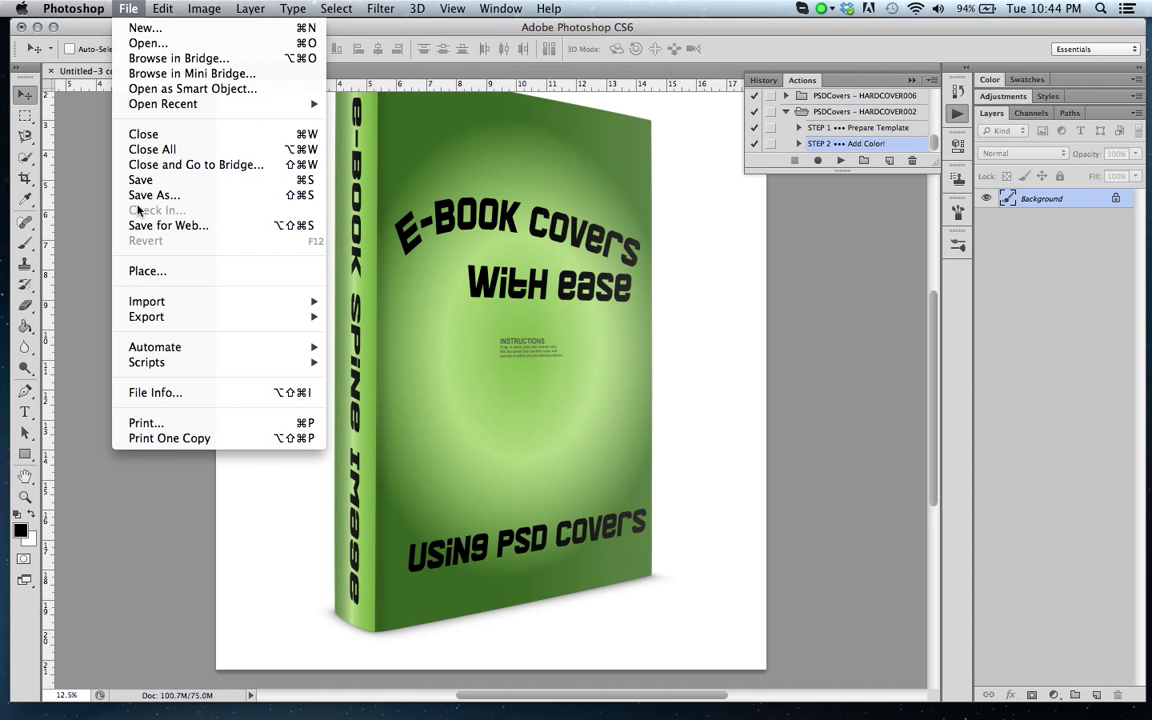
Save the mockup to the Desktop as Cover1 in JPEG format.
{"action": "left_click", "coordinate": [140, 195]}
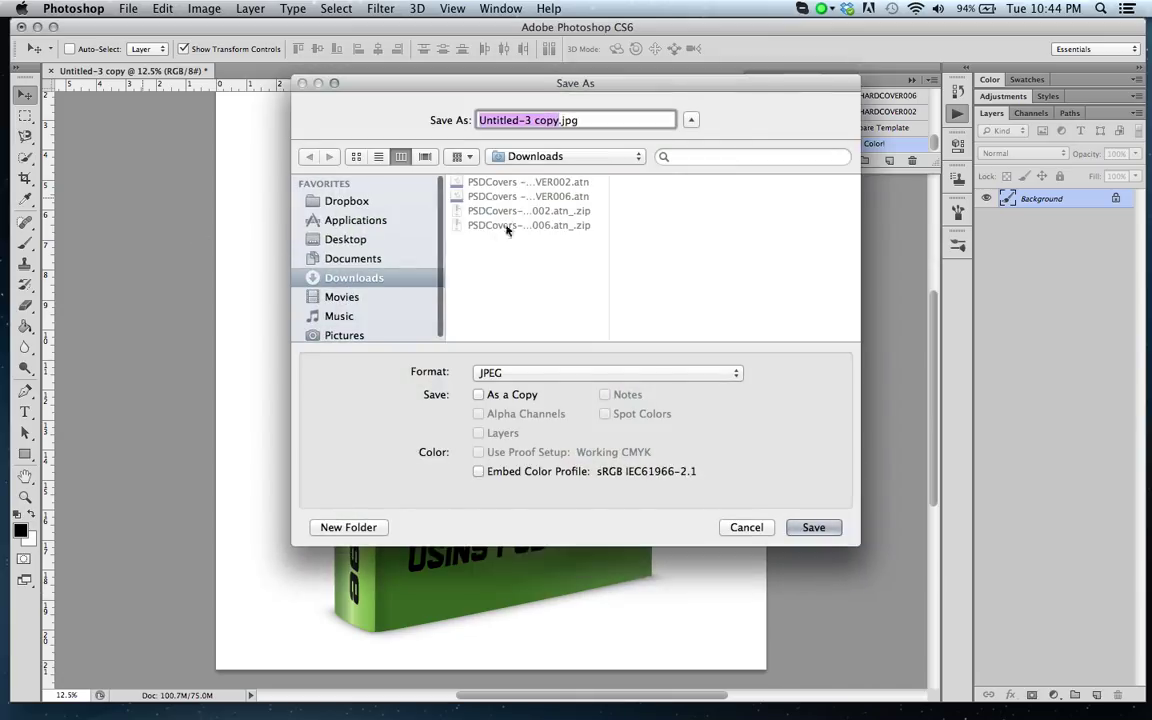
{"action": "left_click", "coordinate": [345, 240]}
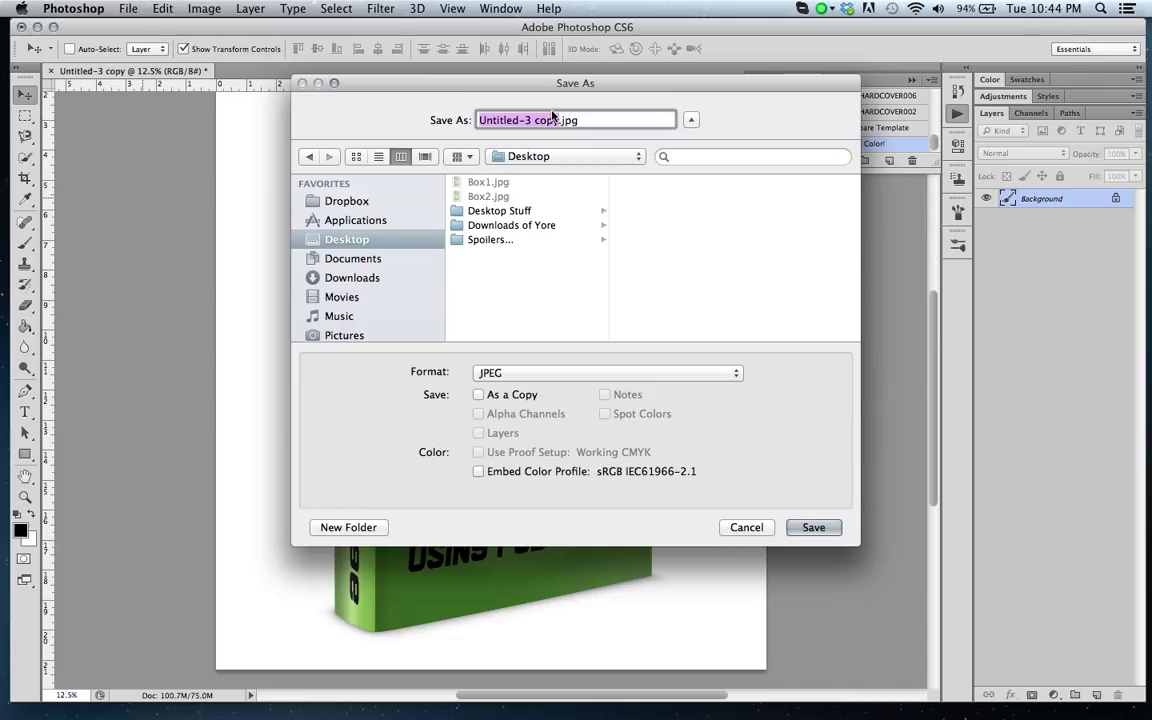
{"action": "type", "text": "Cover1"}
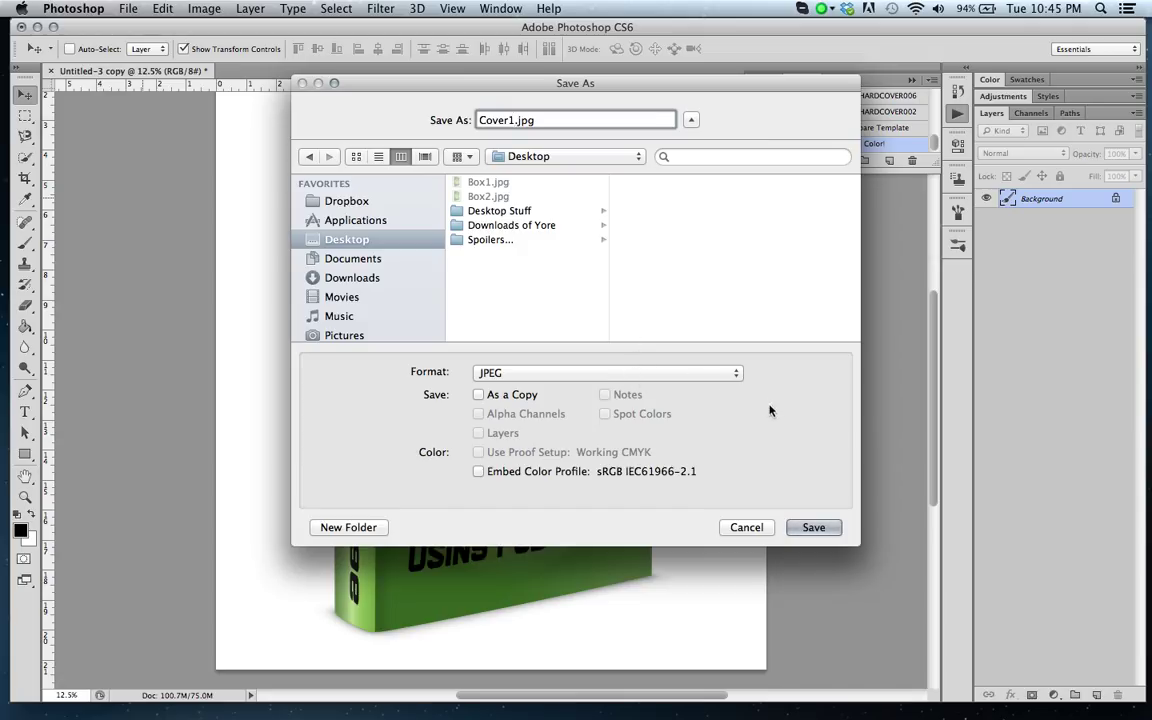
{"action": "left_click", "coordinate": [730, 375]}
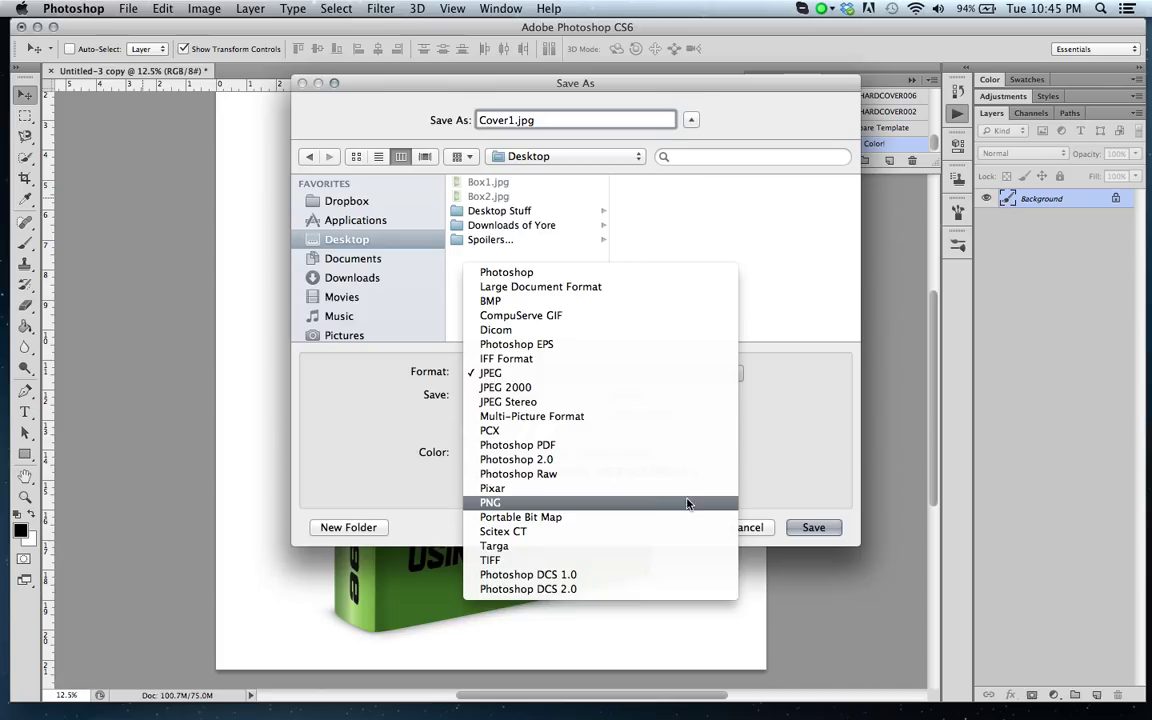
{"action": "left_click", "coordinate": [815, 345]}
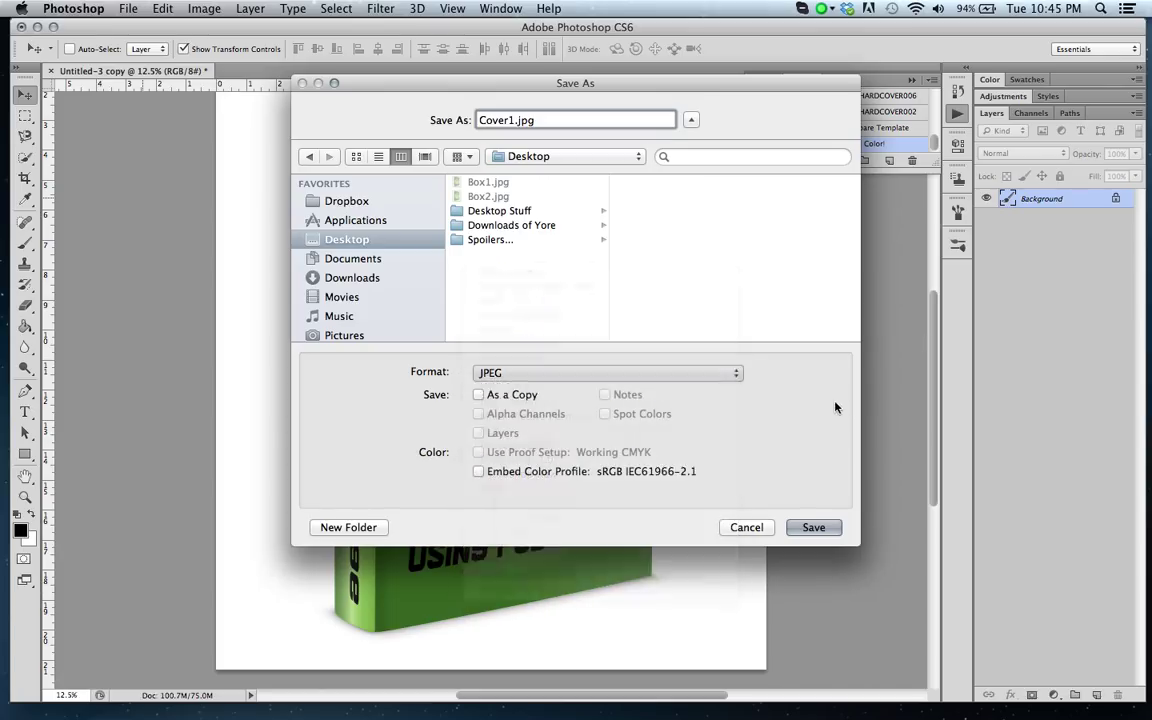
{"action": "left_click", "coordinate": [814, 528]}
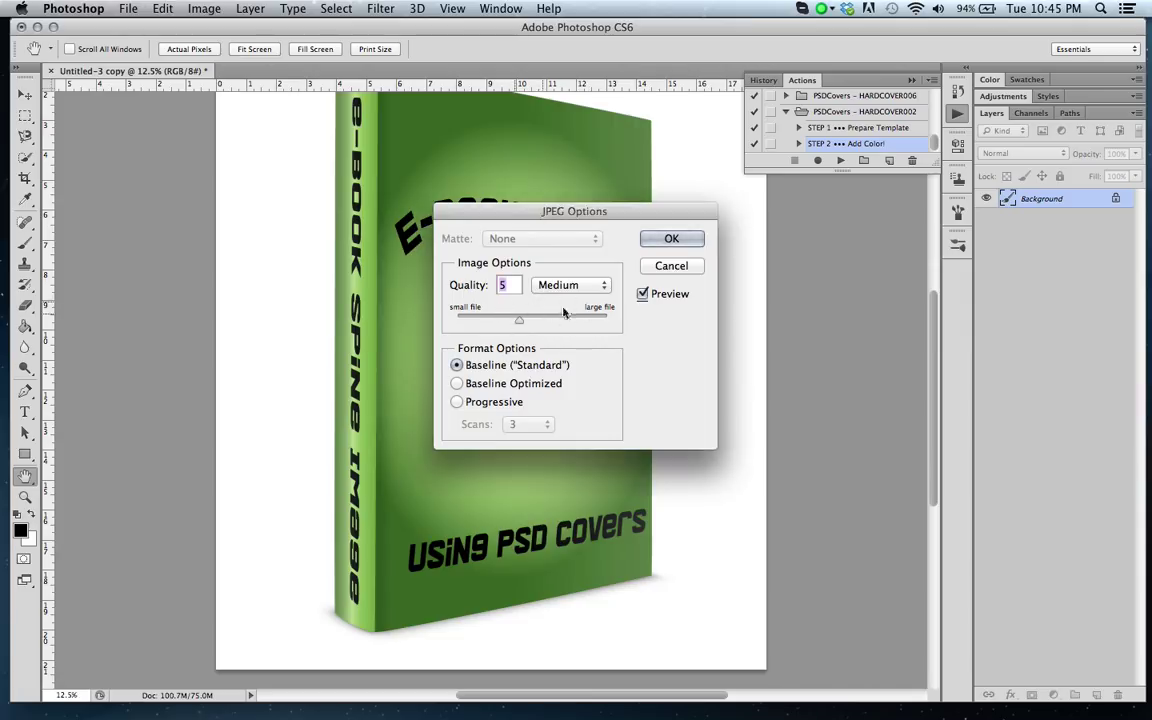
Set JPEG quality to 5 (Medium) and confirm to finish saving Cover1.jpg.
{"action": "mouse_move", "coordinate": [519, 319]}
{"action": "left_mouse_down"}
{"action": "mouse_move", "coordinate": [479, 322]}
{"action": "mouse_move", "coordinate": [590, 320]}
{"action": "left_mouse_up"}
{"action": "left_click", "coordinate": [524, 320]}
{"action": "left_click", "coordinate": [680, 240]}
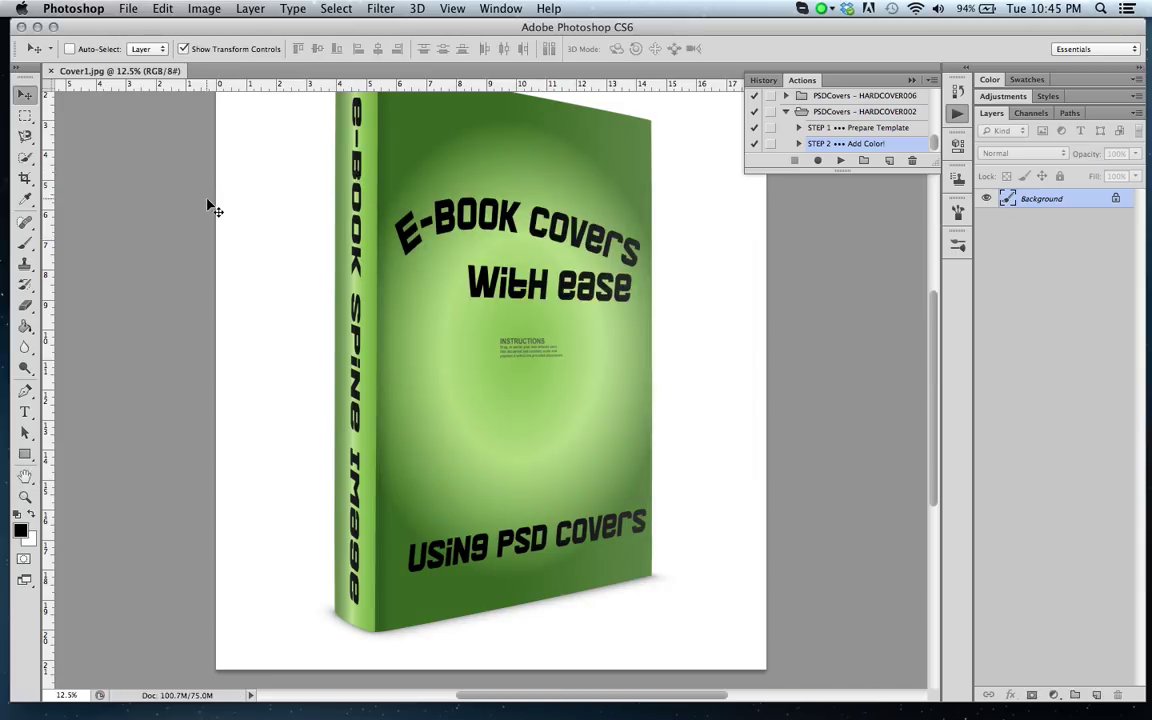